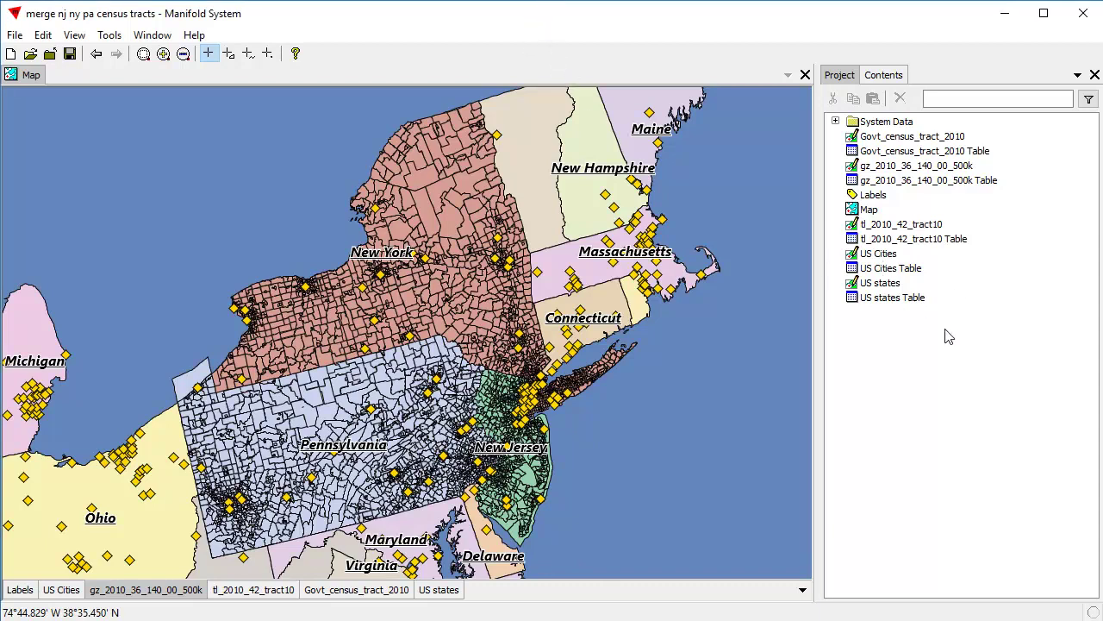
Step: Hide and reshow the US states, NY tracts, PA tracts and Govt_census_tract_2010 layers
left_click(454, 593)
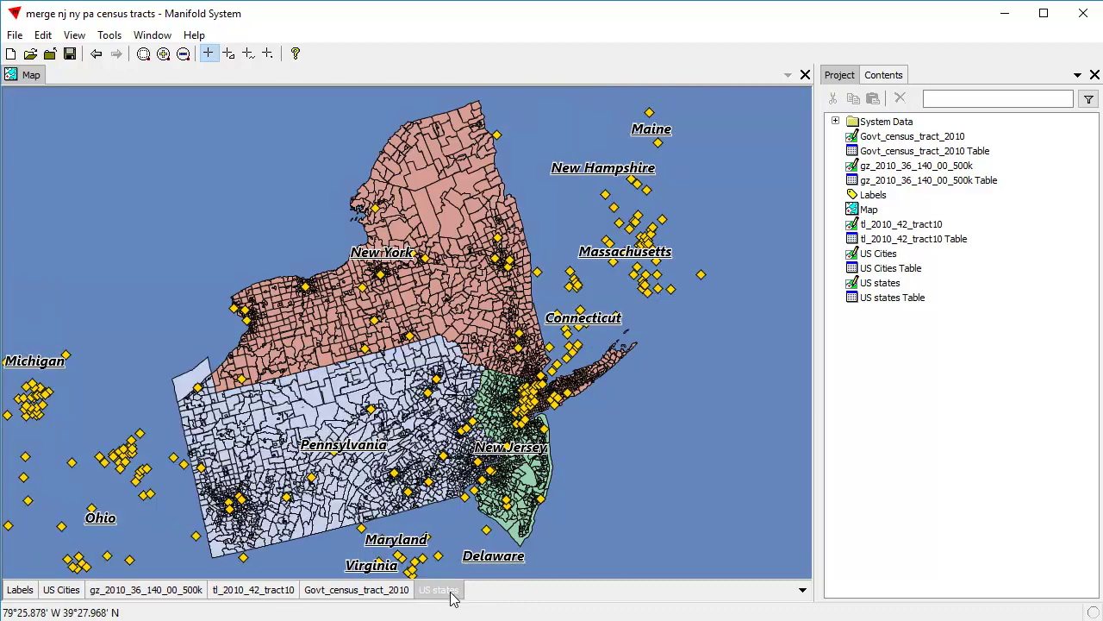
left_click(454, 593)
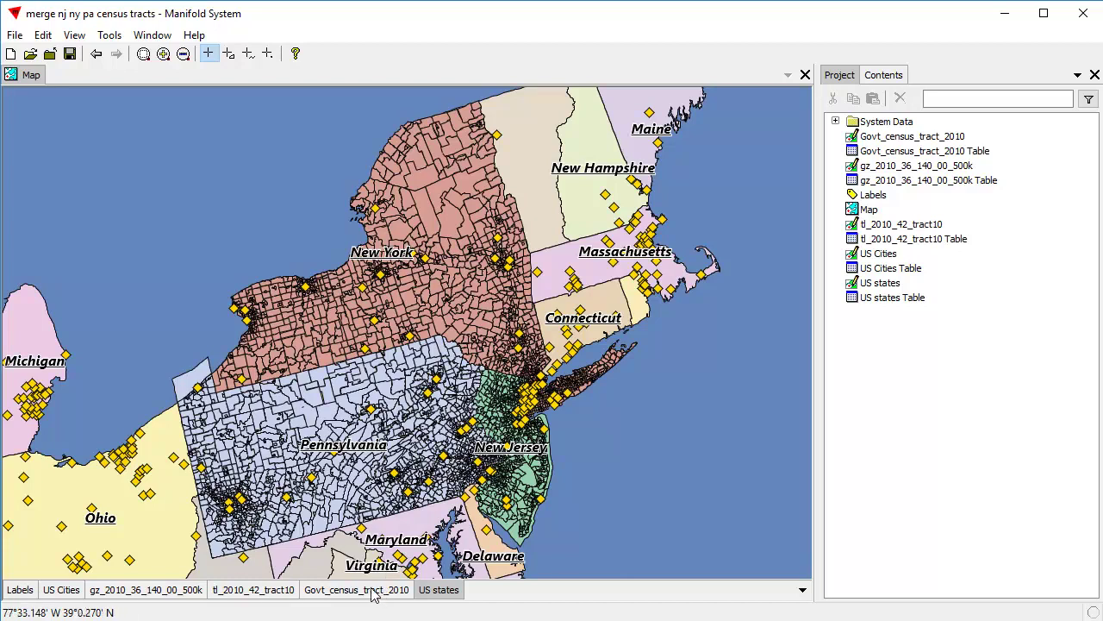
left_click(145, 590)
left_click(145, 589)
left_click(268, 589)
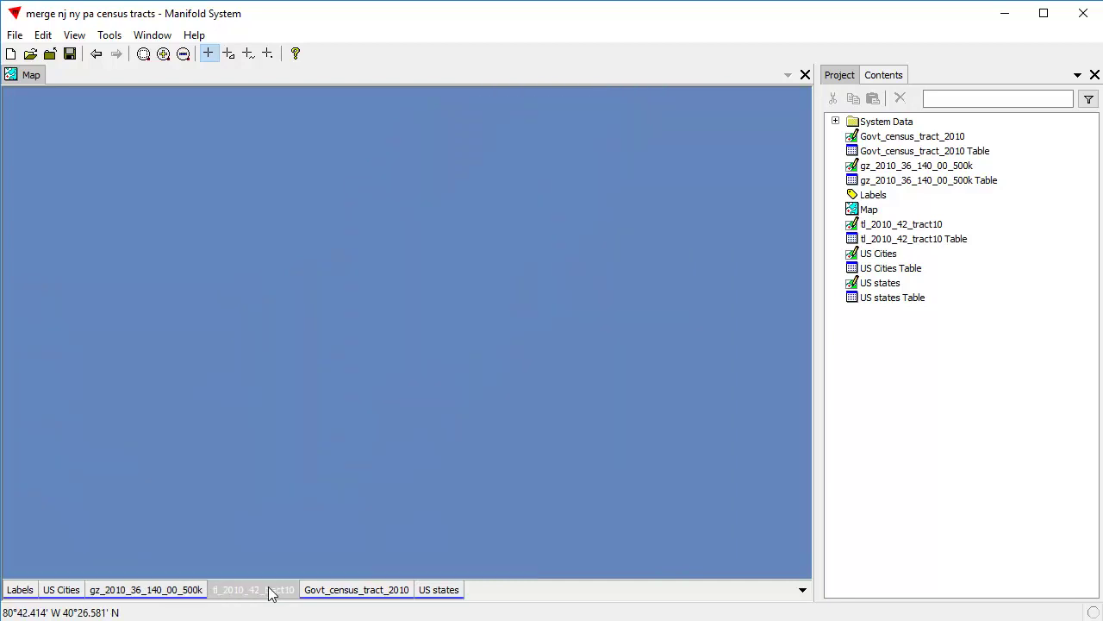
left_click(268, 589)
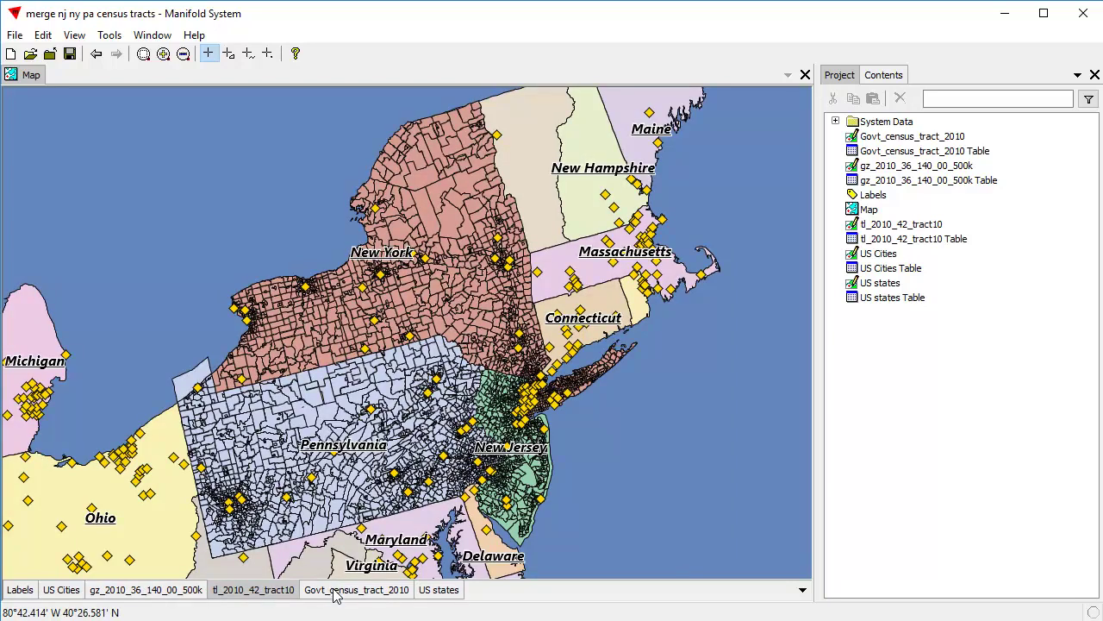
left_click(335, 591)
left_click(335, 592)
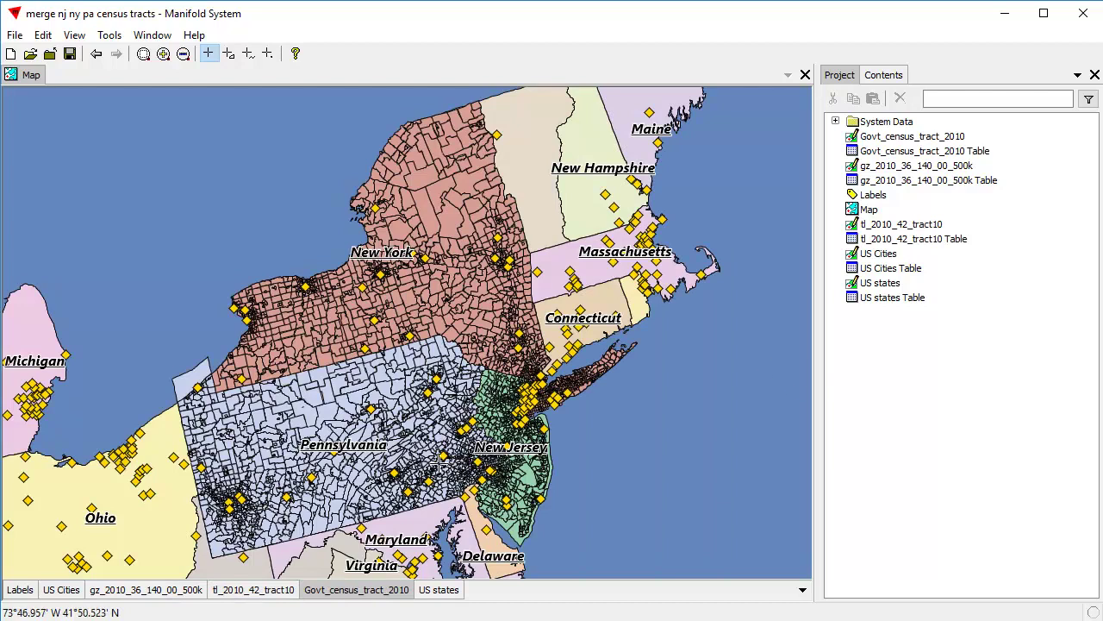
Step: In Contents, zoom to US states, go back, and inspect each tract layer's details
left_click(886, 77)
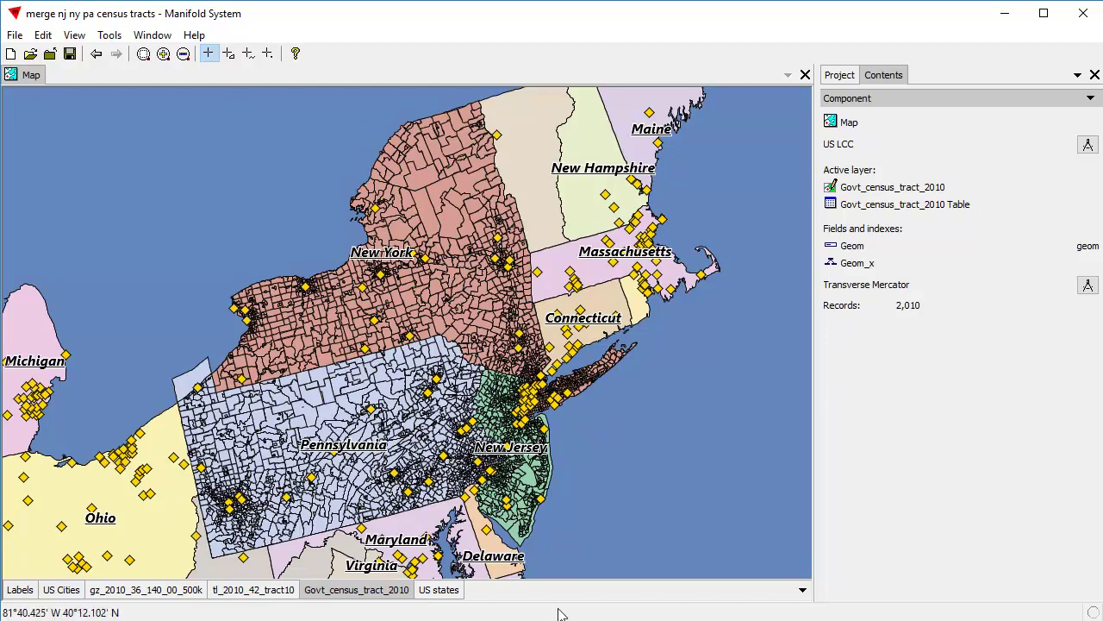
key("alt")
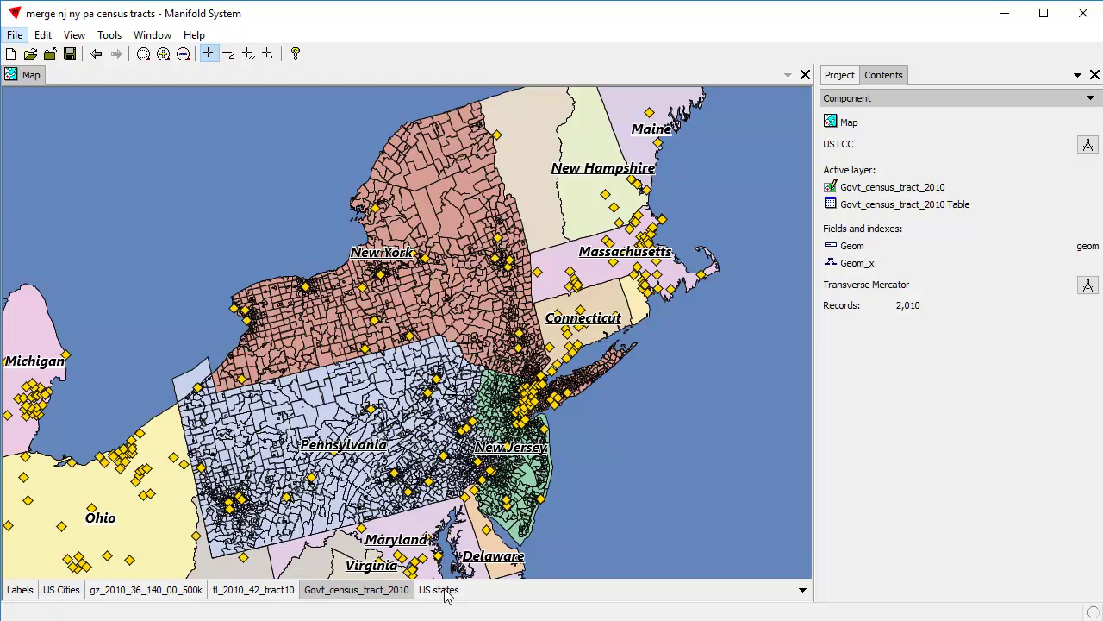
double_click(439, 590)
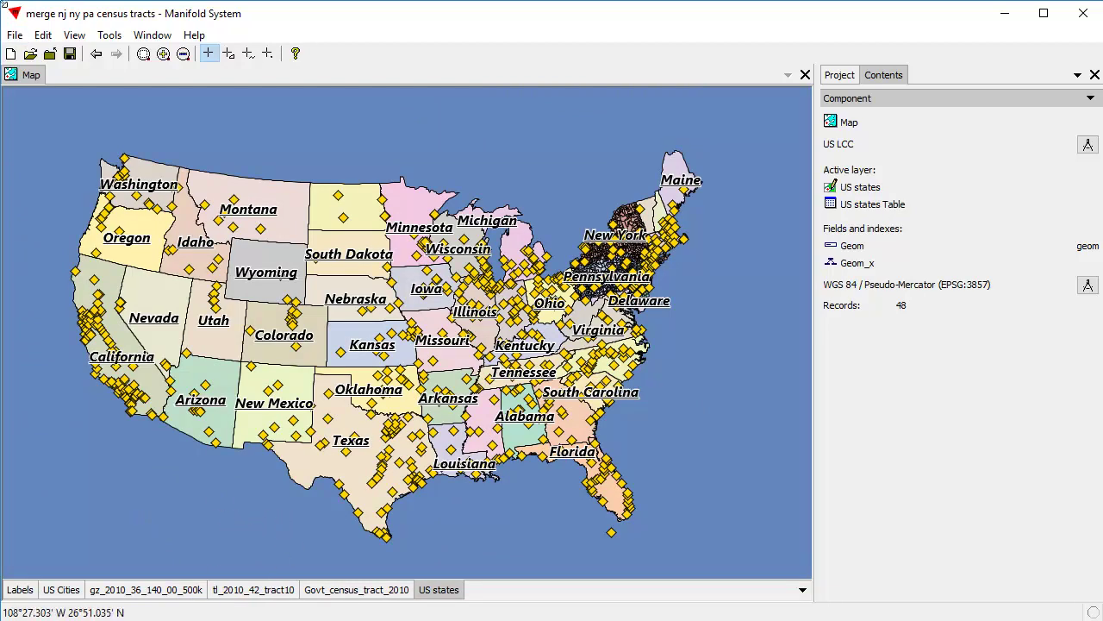
left_click(95, 53)
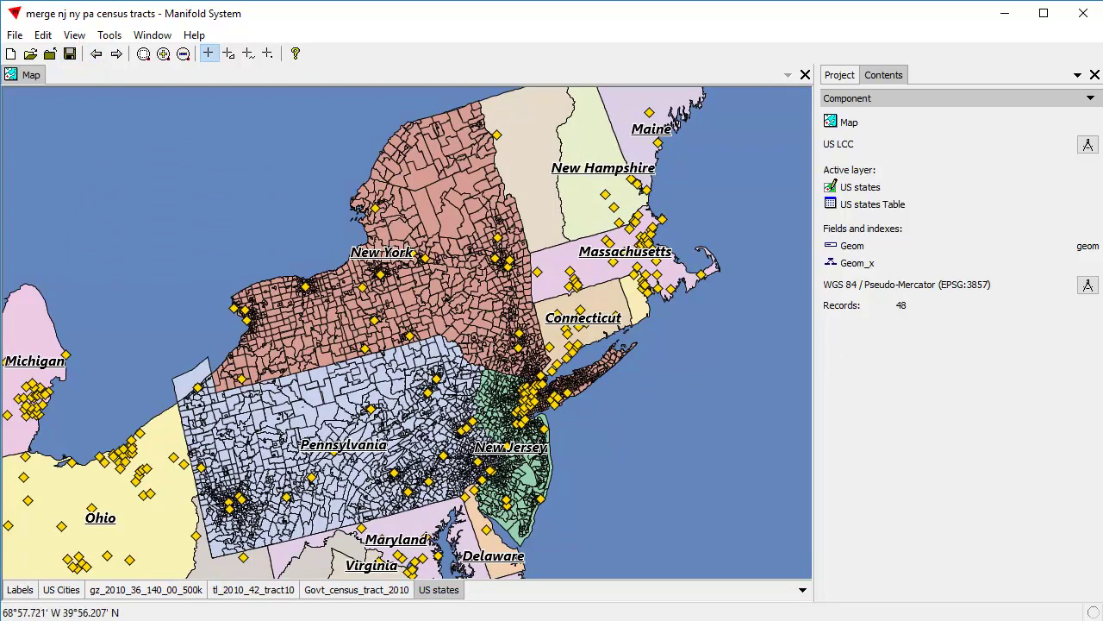
left_click(351, 593)
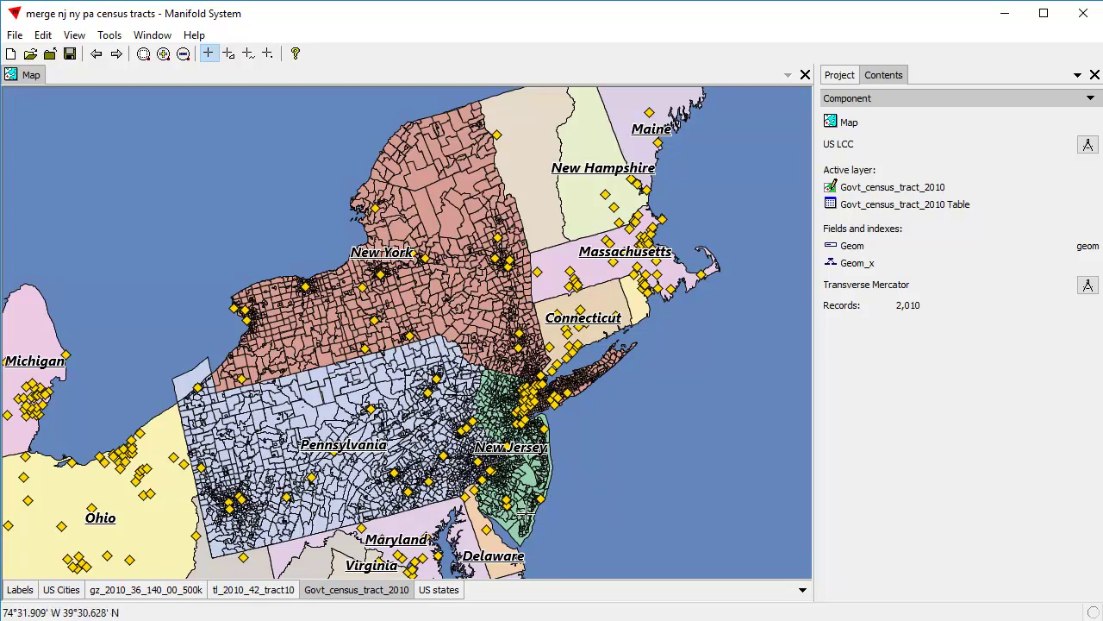
left_click(270, 593)
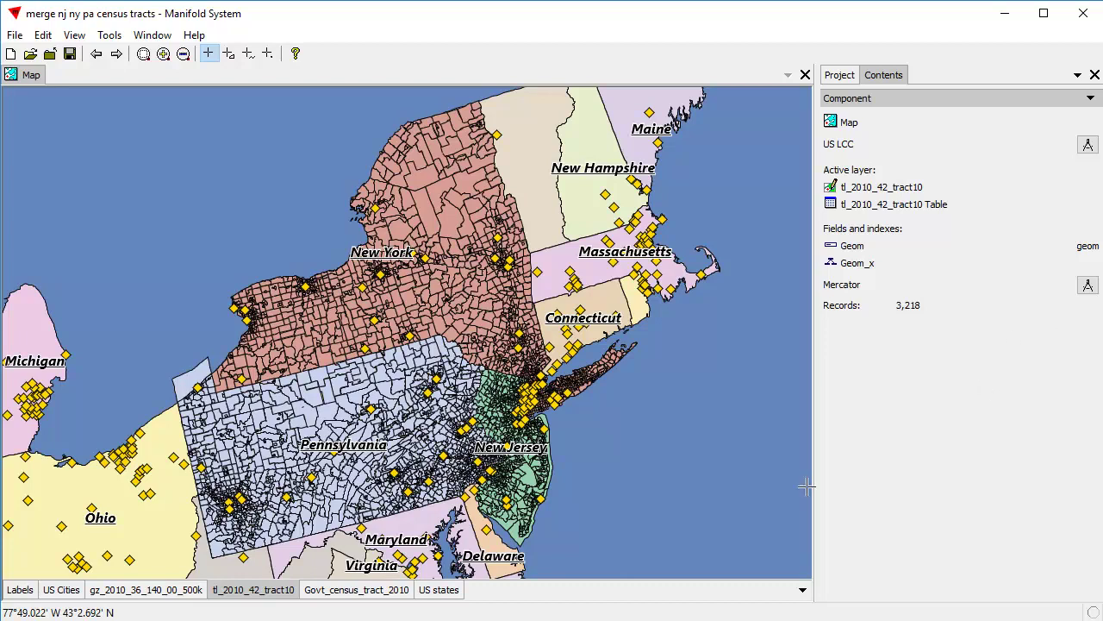
left_click(172, 595)
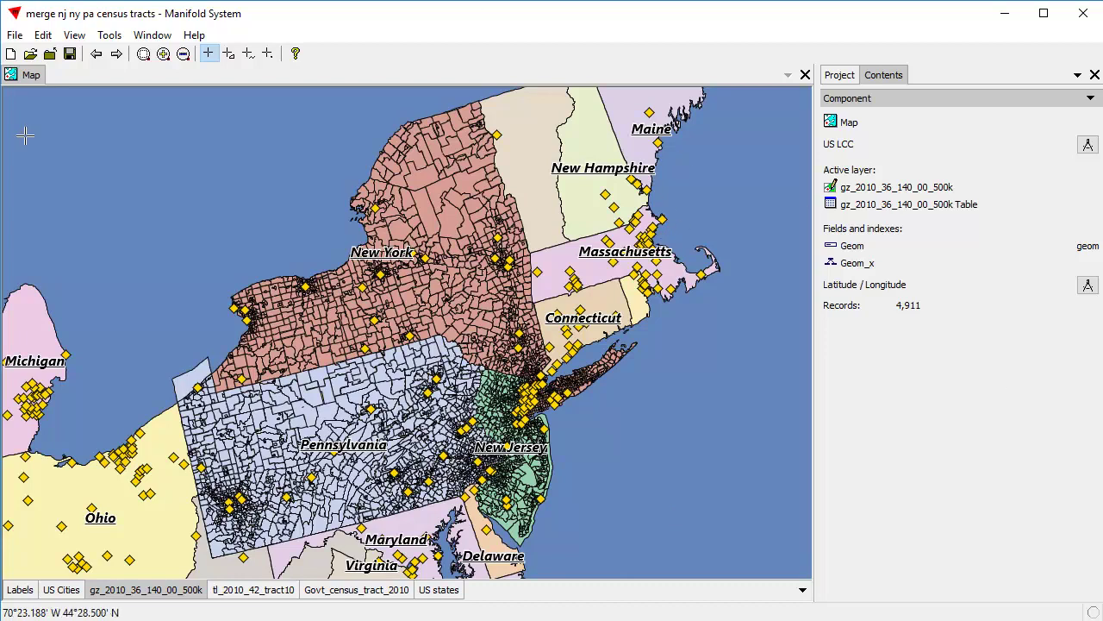
Step: Start a Merge Drawings into a new drawing named Merged Tracts
left_click(43, 34)
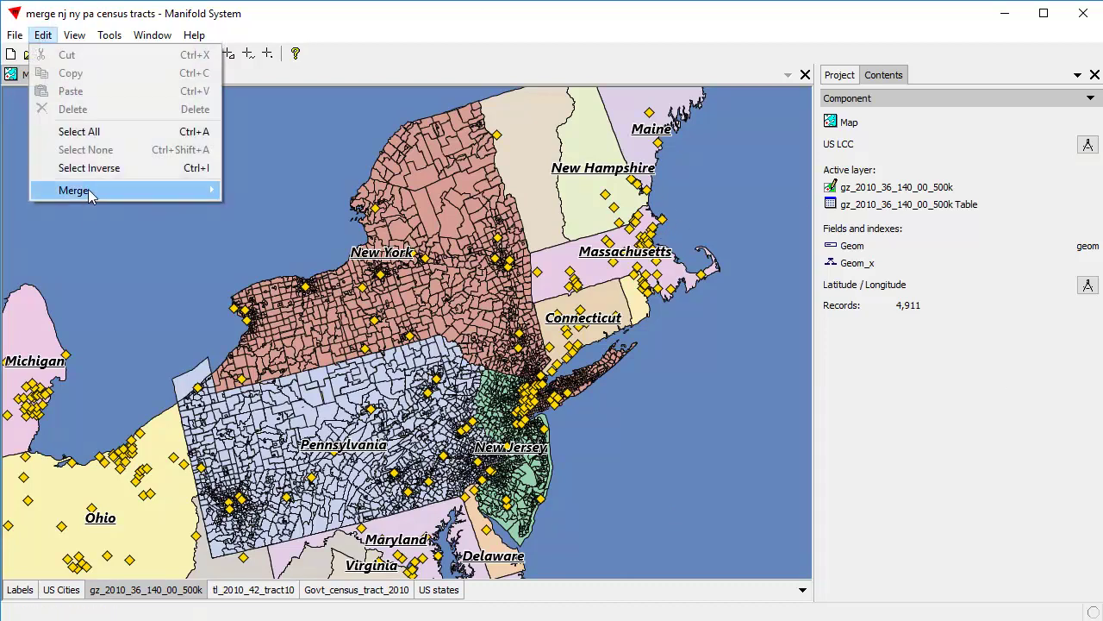
mouse_move(92, 190)
left_click(288, 191)
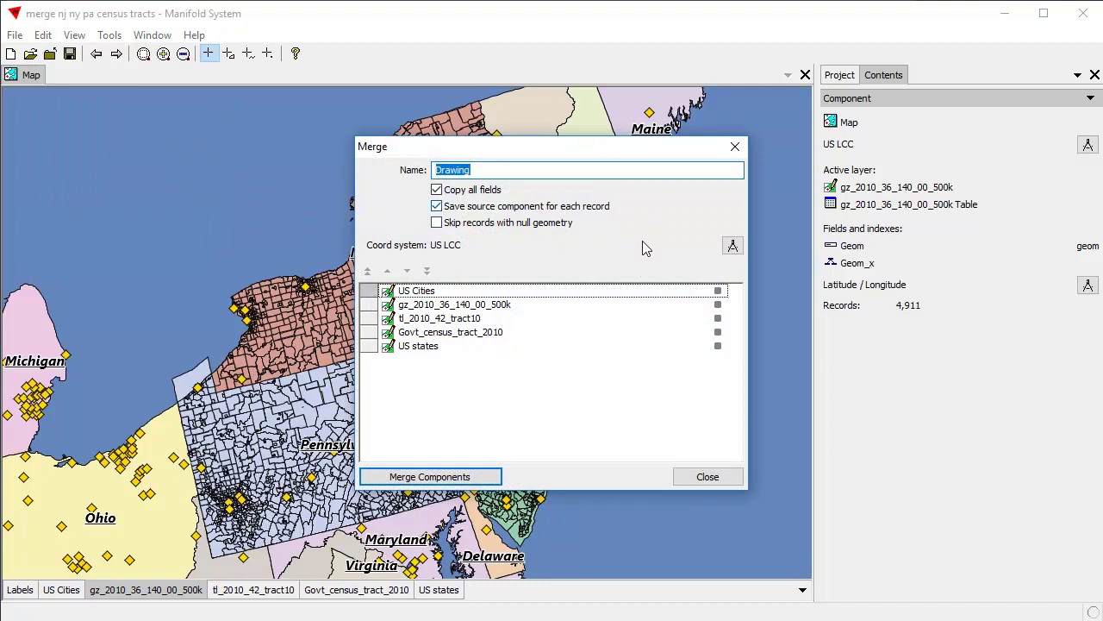
left_click(603, 168)
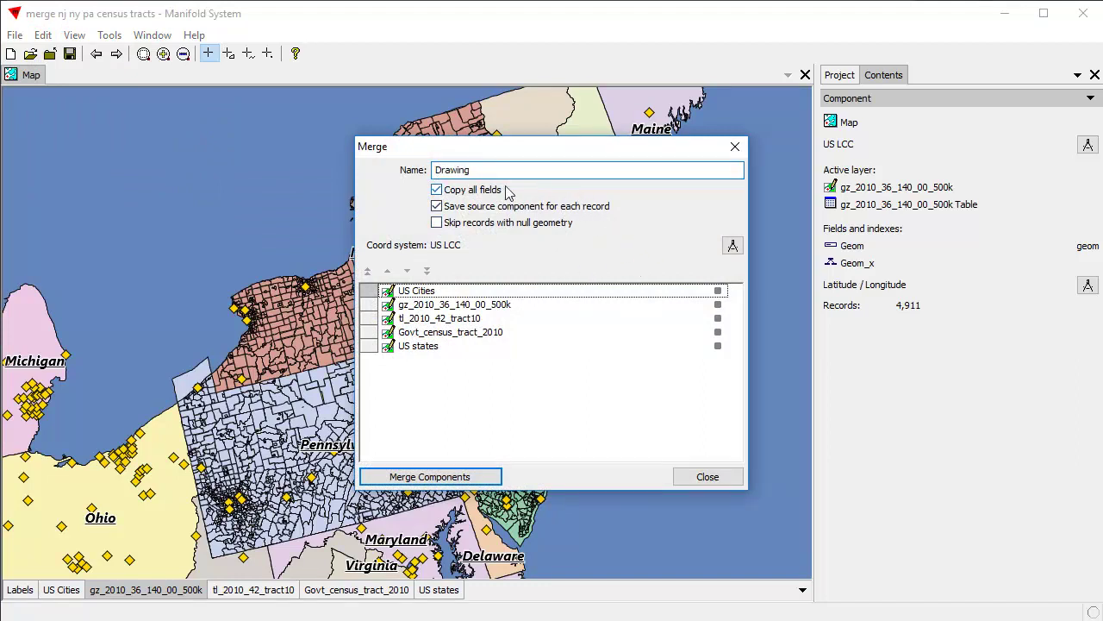
key("ctrl+a")
type("Me")
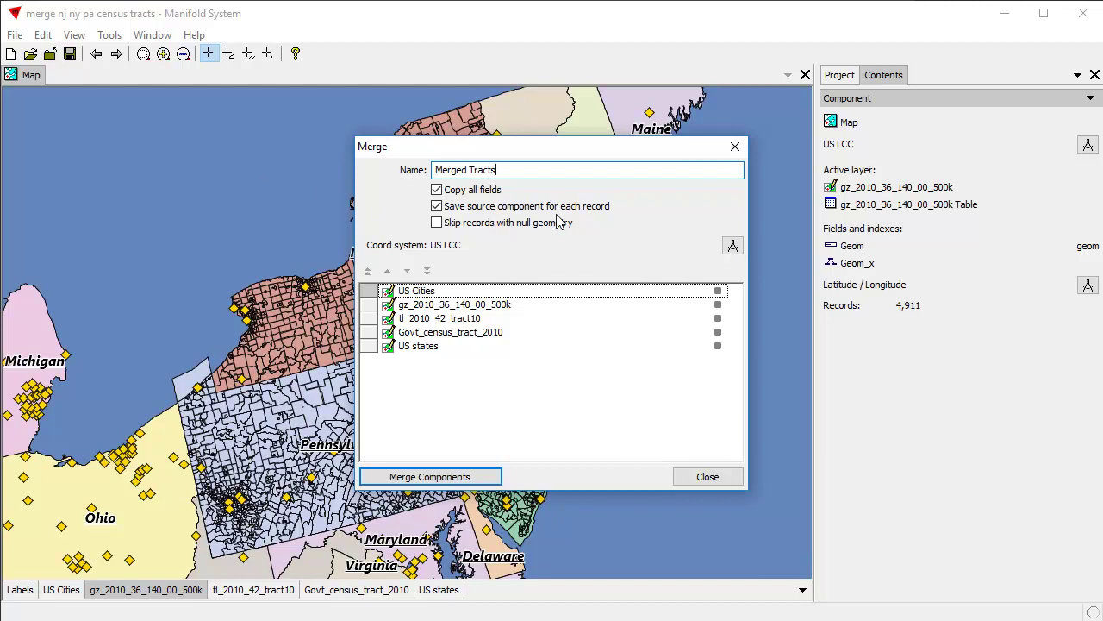
Step: Keep saving each record's source component and exclude US states from the merge
left_click(668, 206)
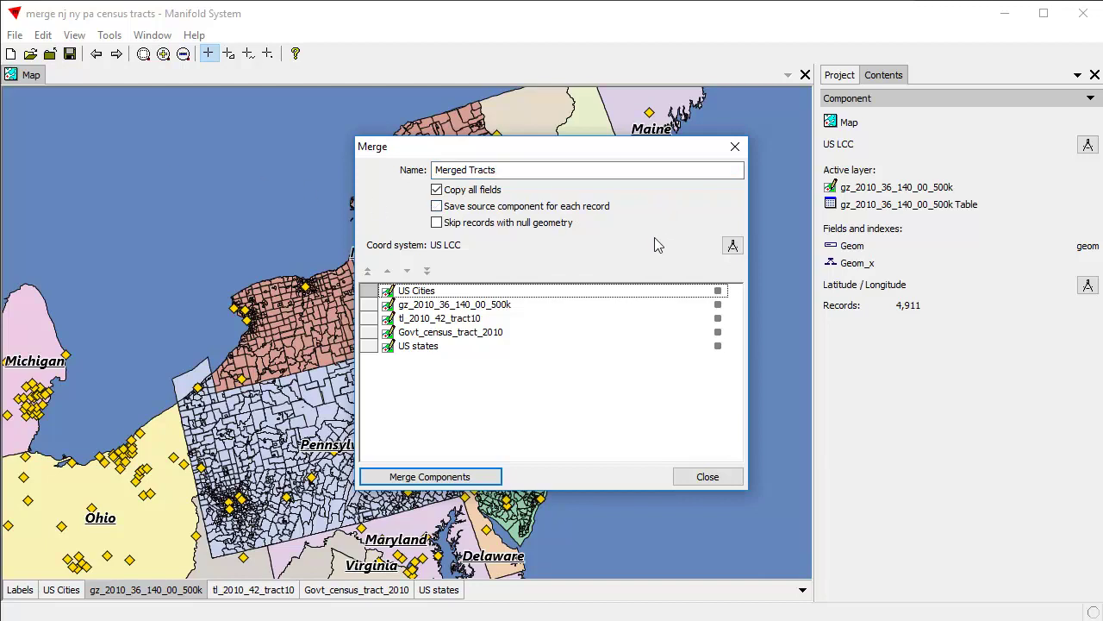
left_click(438, 208)
left_click(436, 206)
left_click(433, 348)
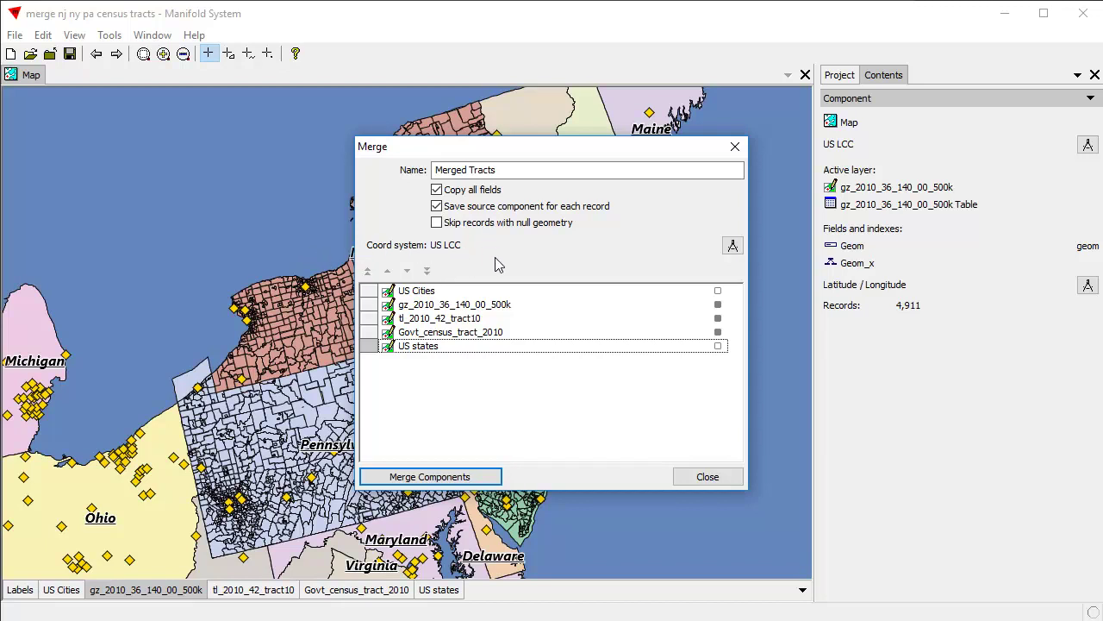
Step: Exclude US Cities and use Govt_census_tract_2010's coordinate system, reviewing the tract sources
left_click(429, 293)
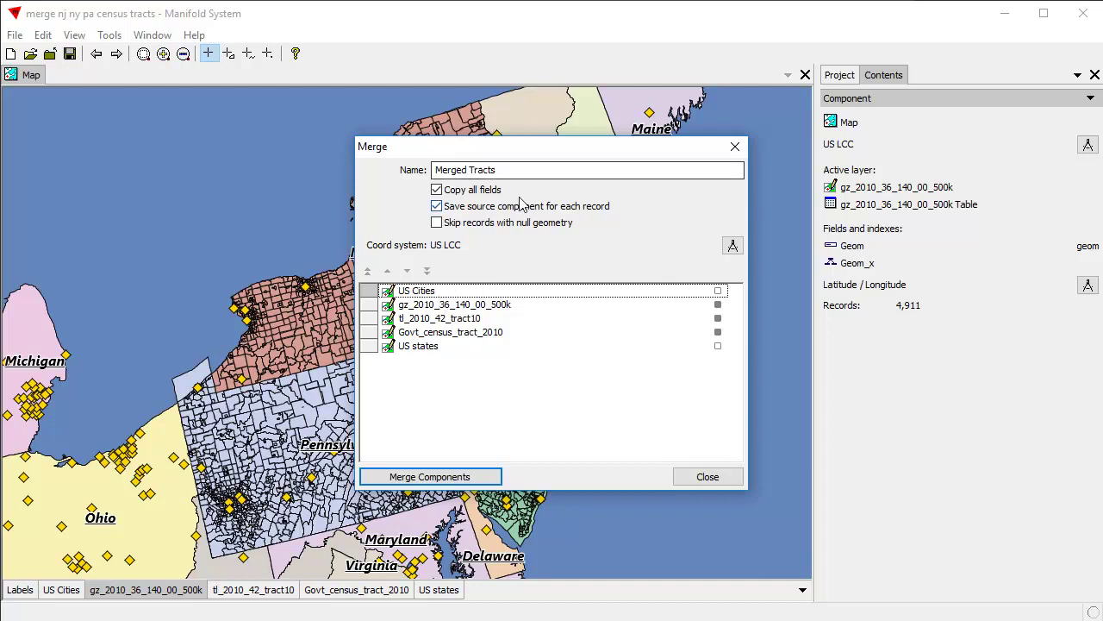
left_click(488, 306)
left_click(479, 319)
left_click(484, 333)
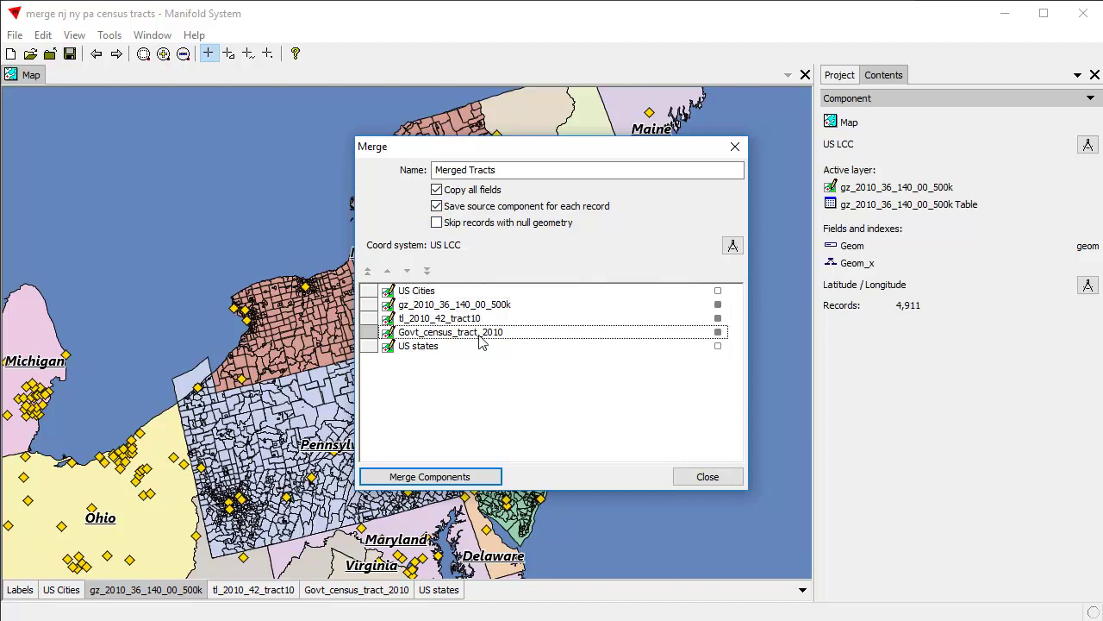
right_click(495, 336)
left_click(569, 343)
left_click(484, 319)
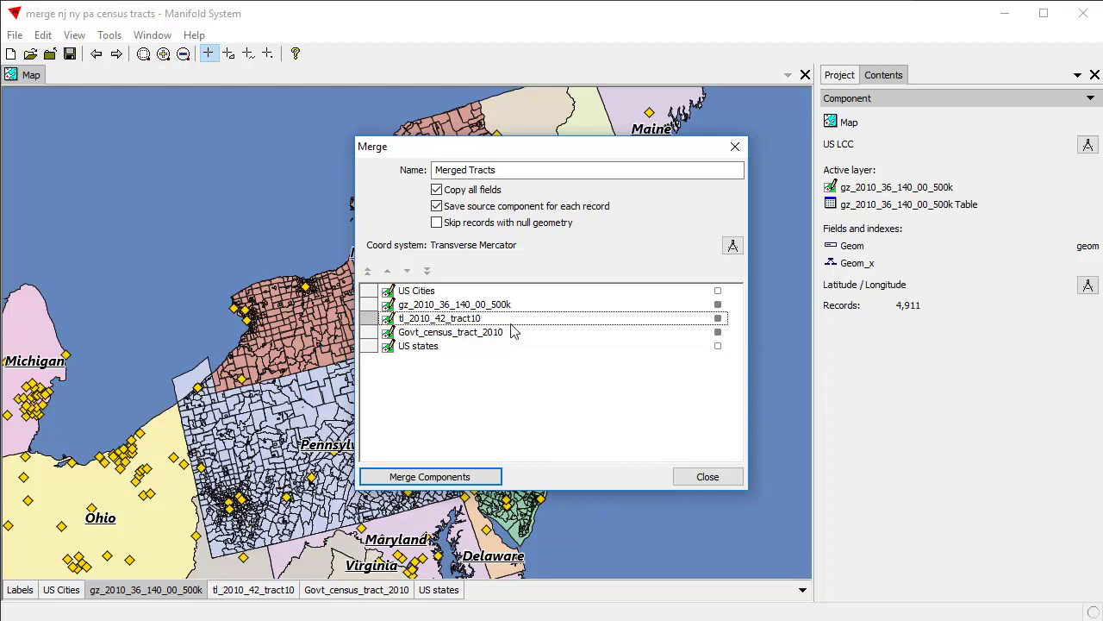
left_click(503, 306)
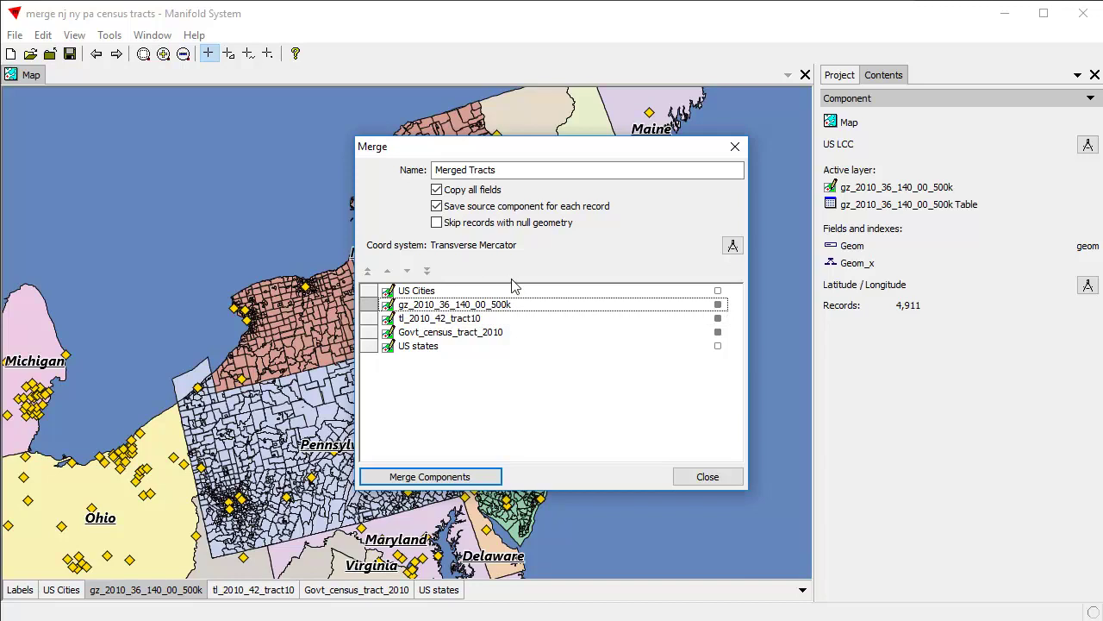
Step: Set the output to WGS 84 / Pseudo-Mercator (EPSG:3857) and run the merge
left_click(732, 247)
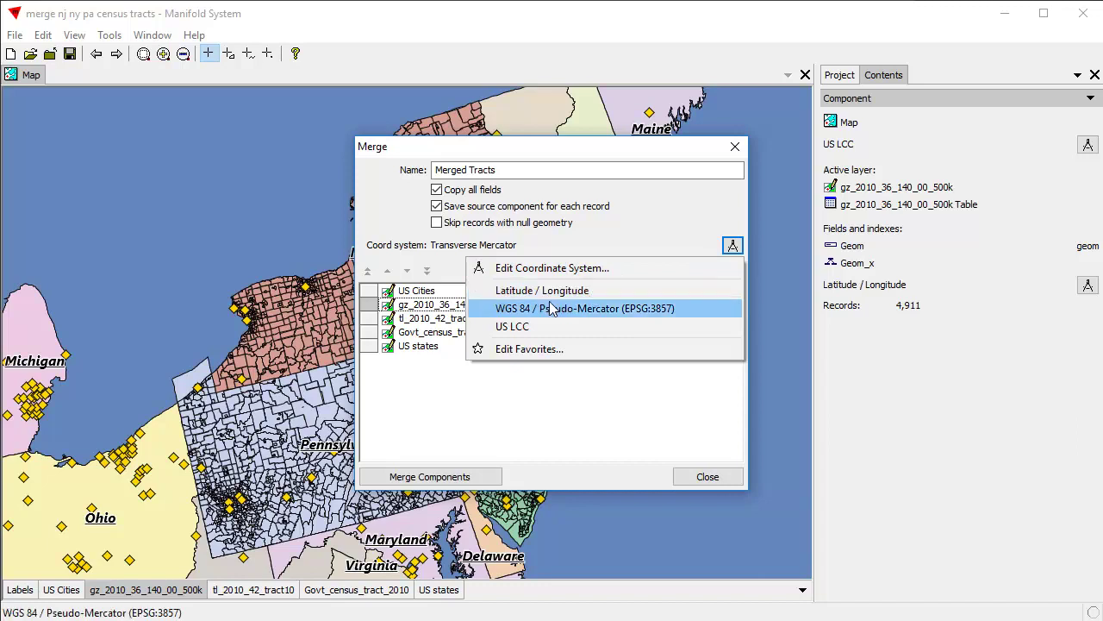
left_click(585, 311)
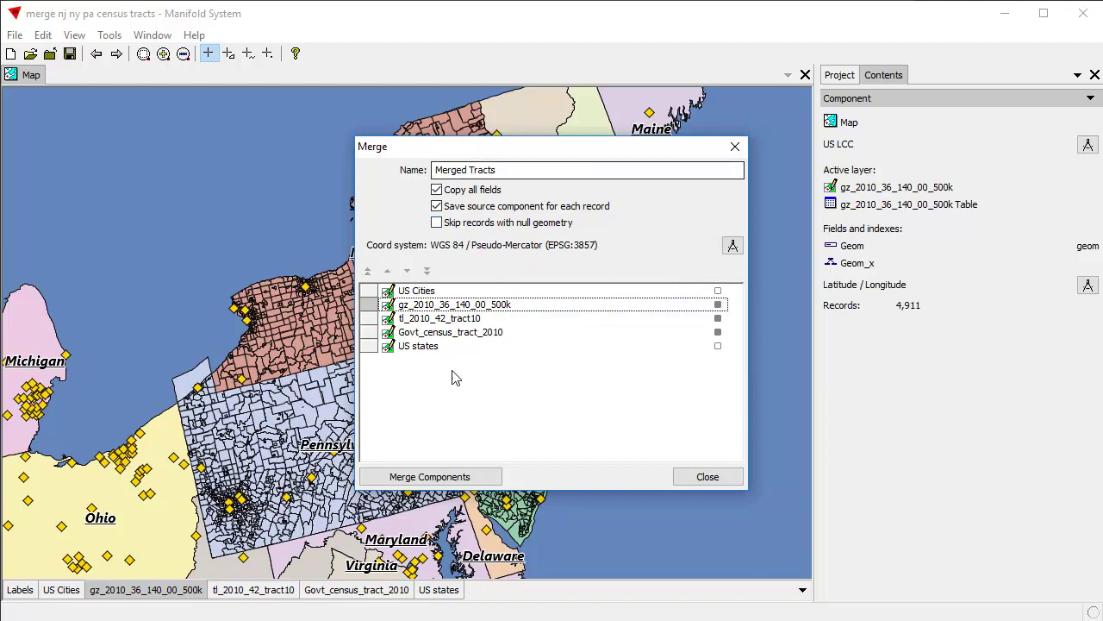
left_click(470, 481)
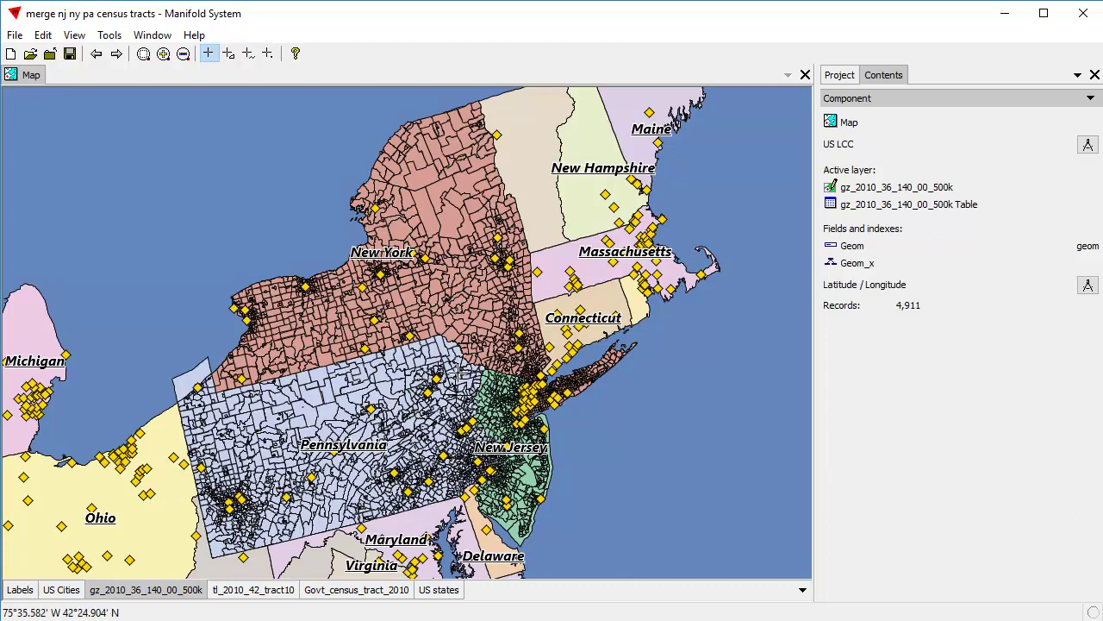
Step: Open the new Merged Tracts drawing from the project to inspect it, then close it
left_click(840, 75)
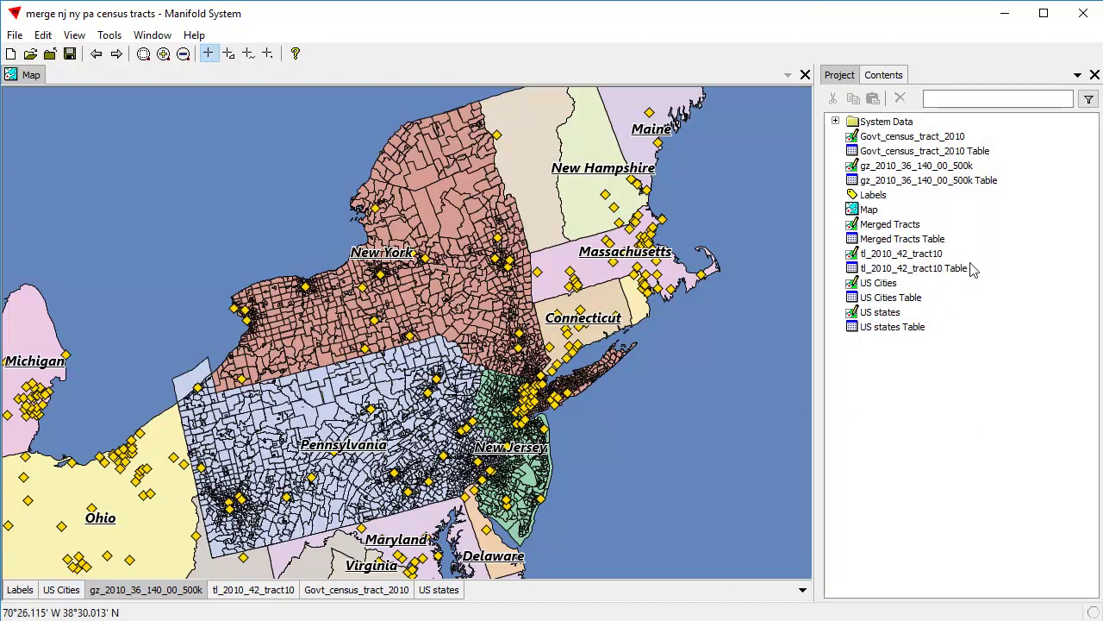
double_click(897, 226)
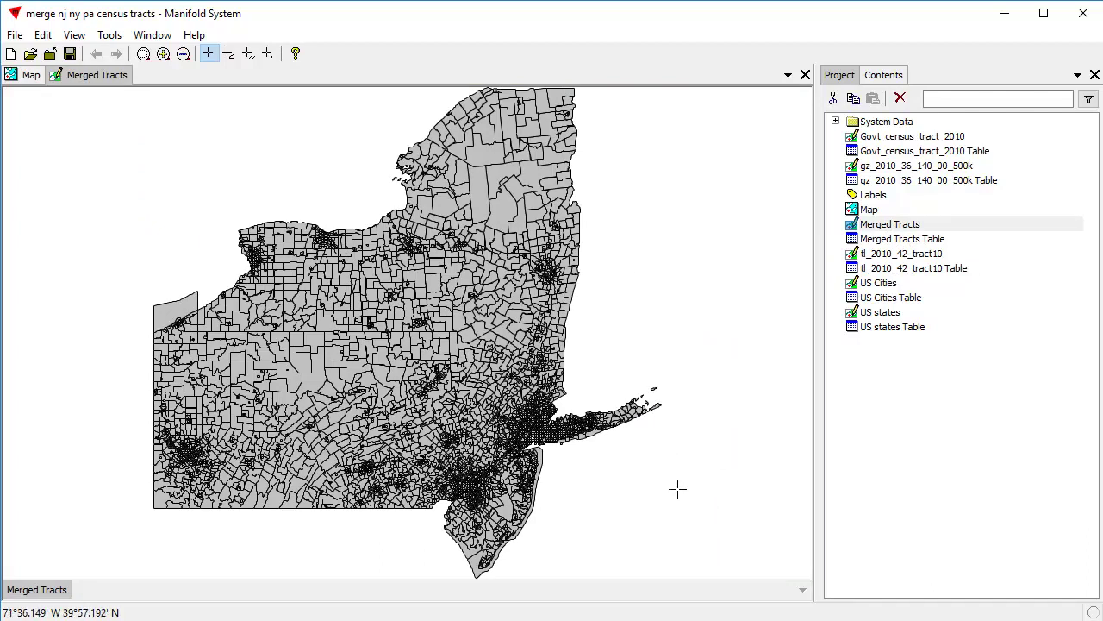
left_click(805, 75)
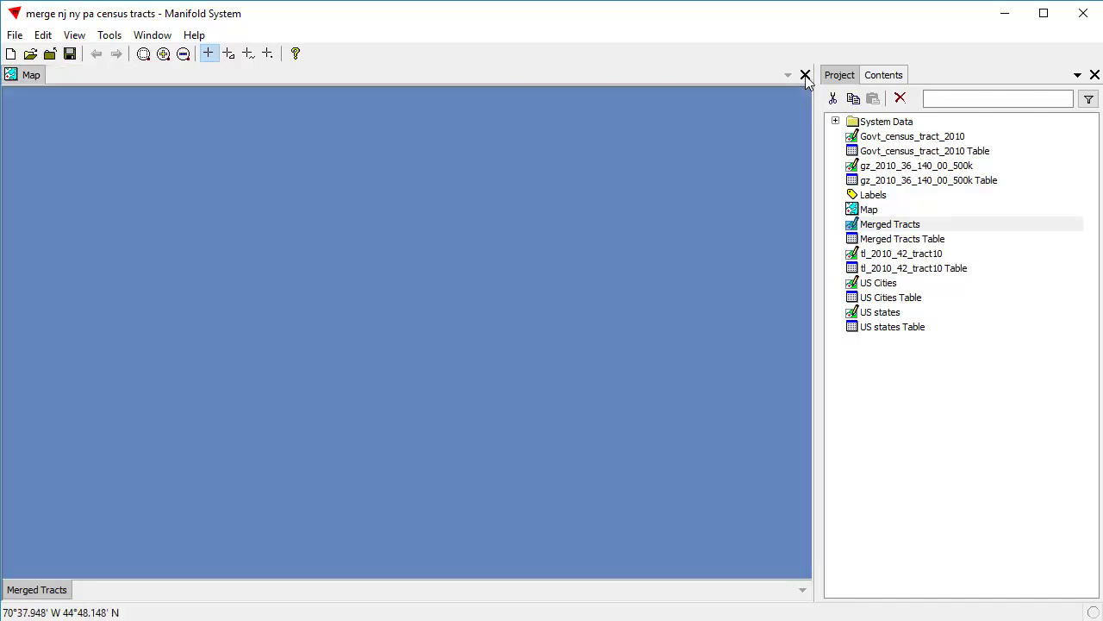
Step: Hide the three original tract layers and add Merged Tracts as a map layer
left_click(393, 589)
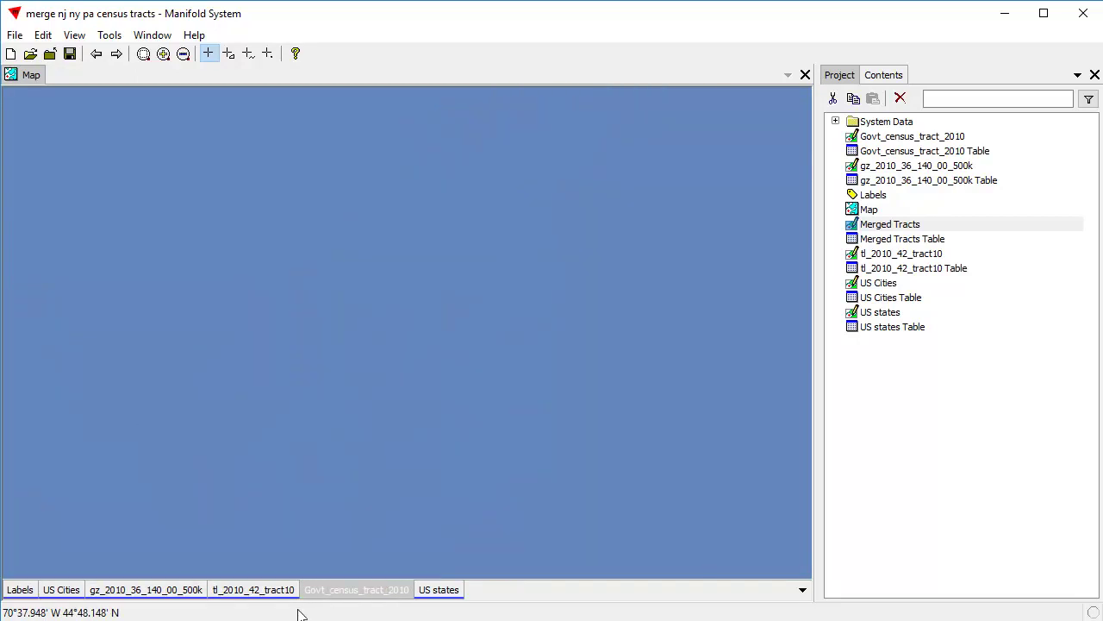
left_click(270, 593)
left_click(179, 593)
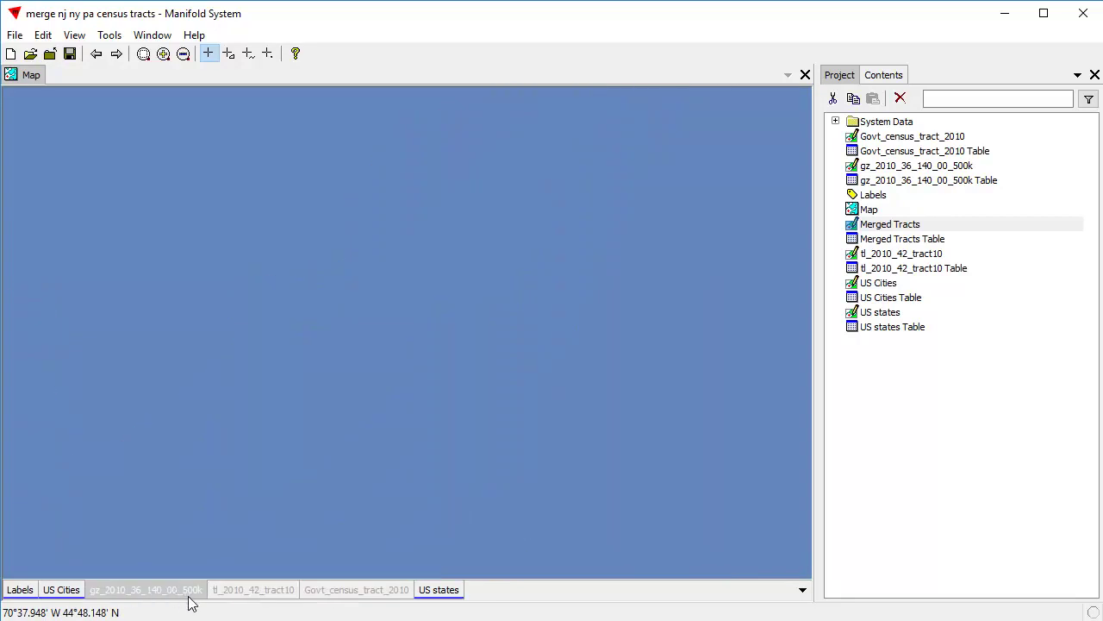
left_click_drag(890, 225, 298, 343)
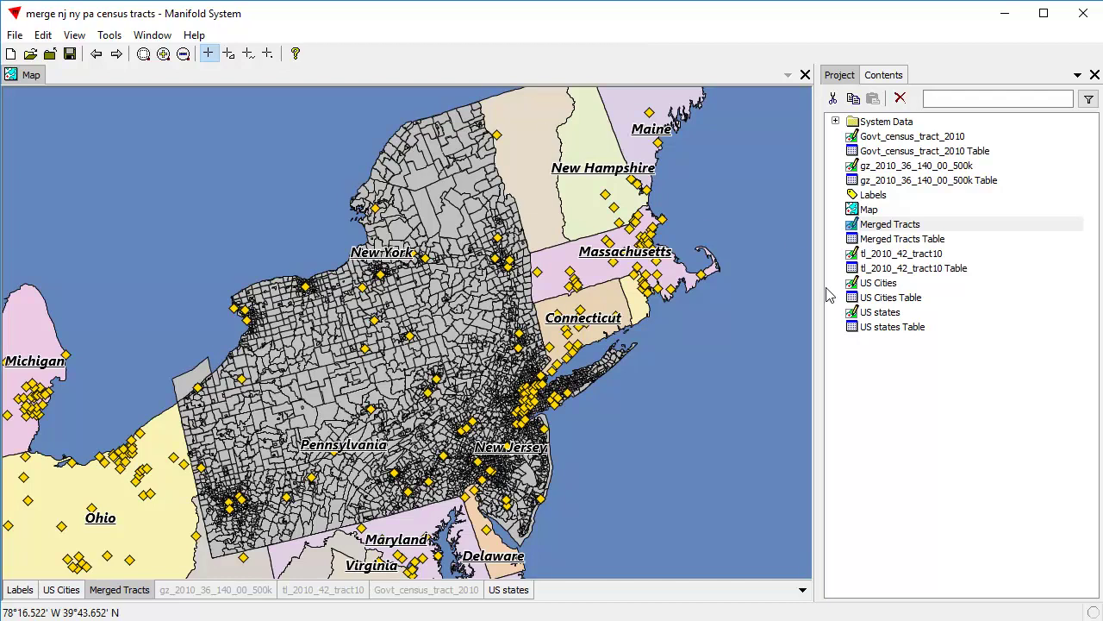
right_click(892, 395)
Step: Create Map 2 via Create > New Map and open it in its own window
mouse_move(933, 440)
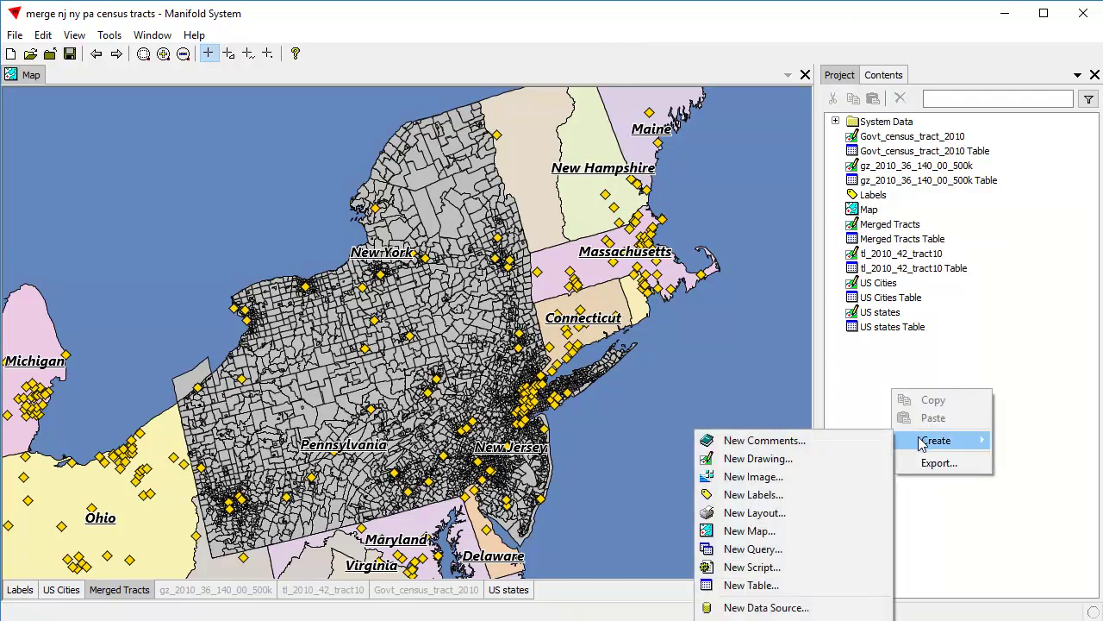
left_click(774, 530)
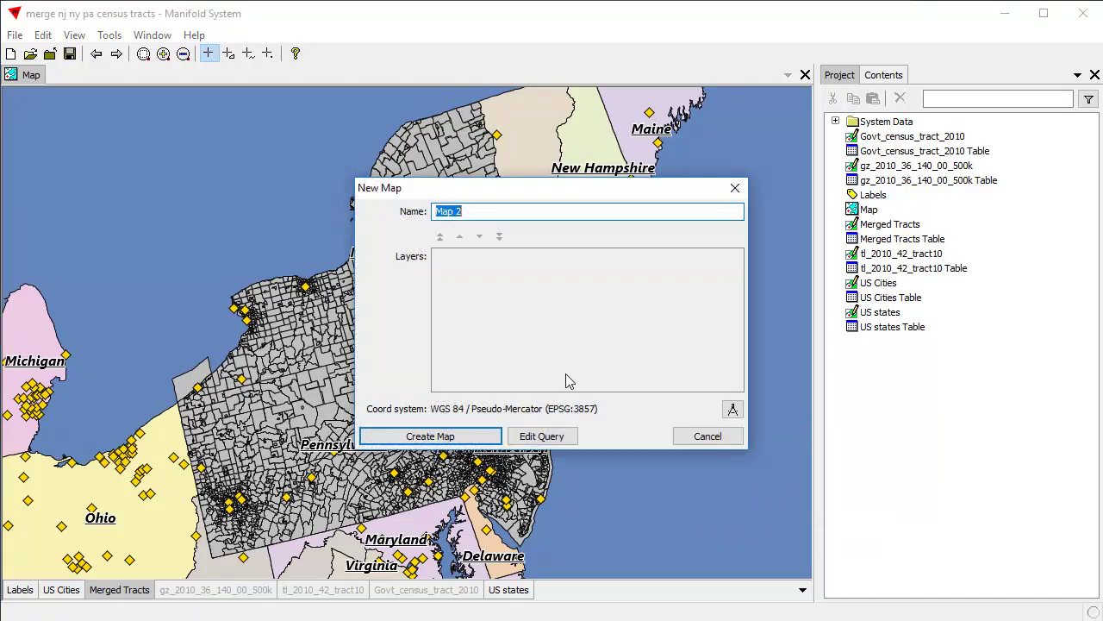
left_click(487, 436)
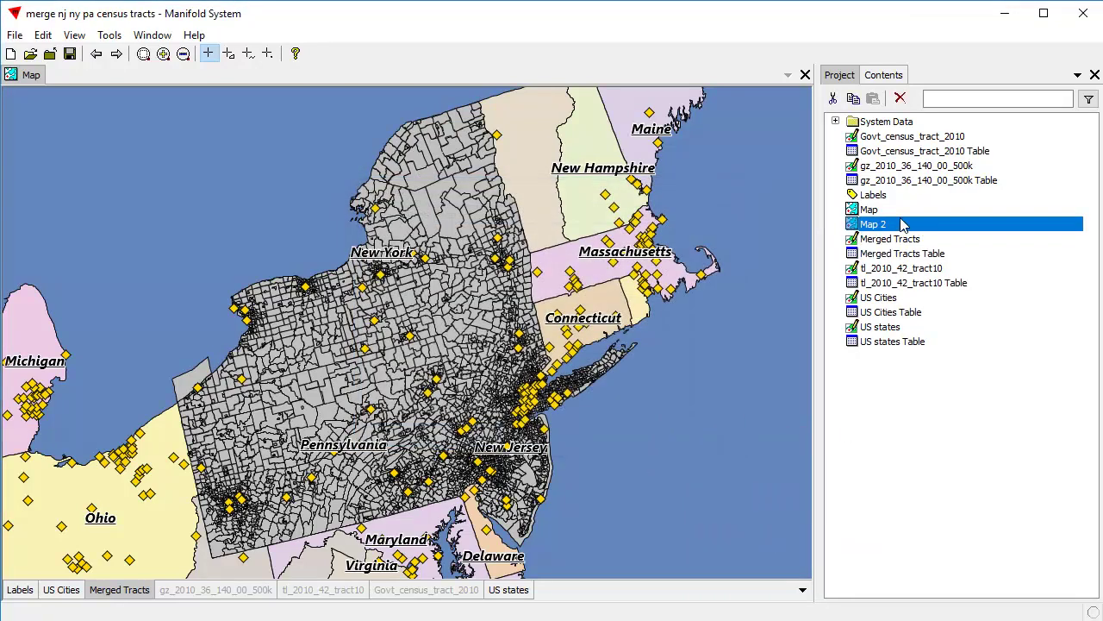
left_click(965, 270)
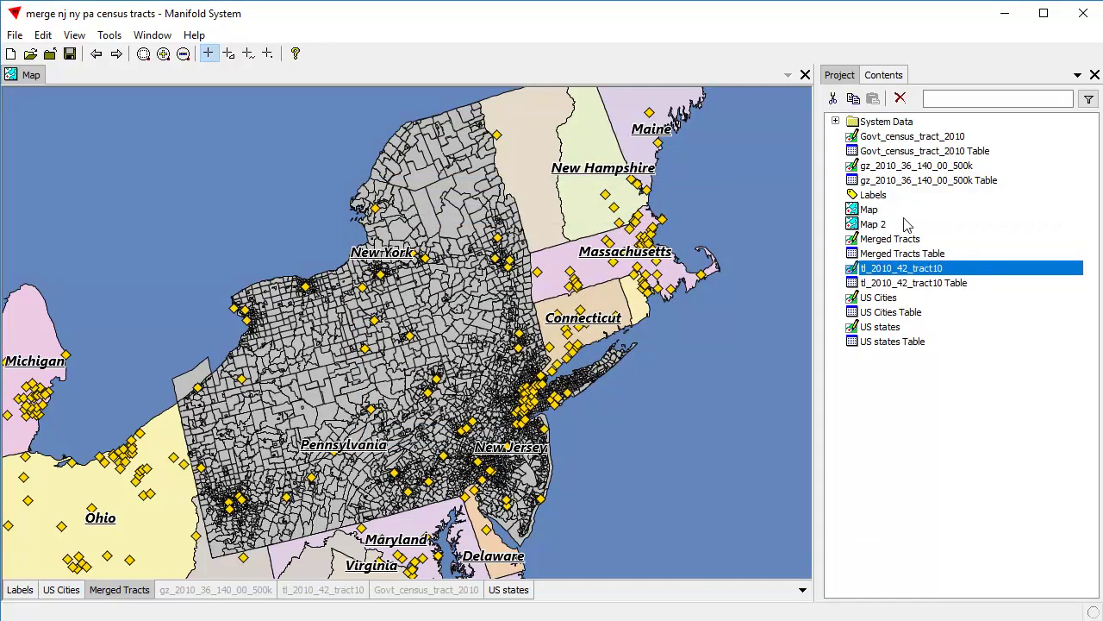
double_click(872, 225)
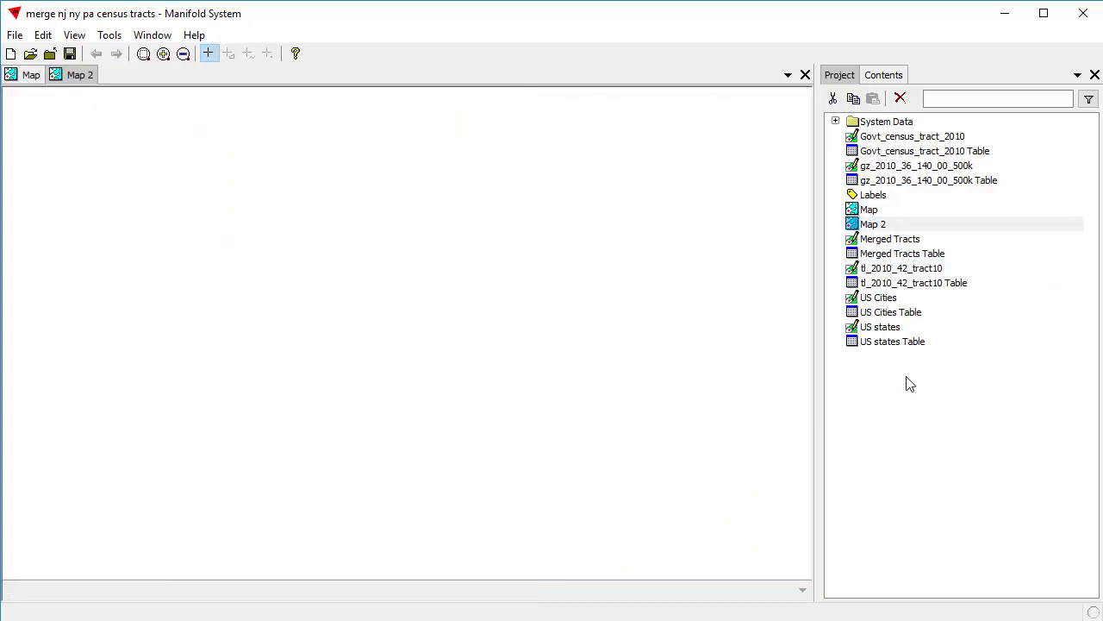
Step: Add a Bing Maps Street Map data source and put its image layer into Map 2
right_click(892, 451)
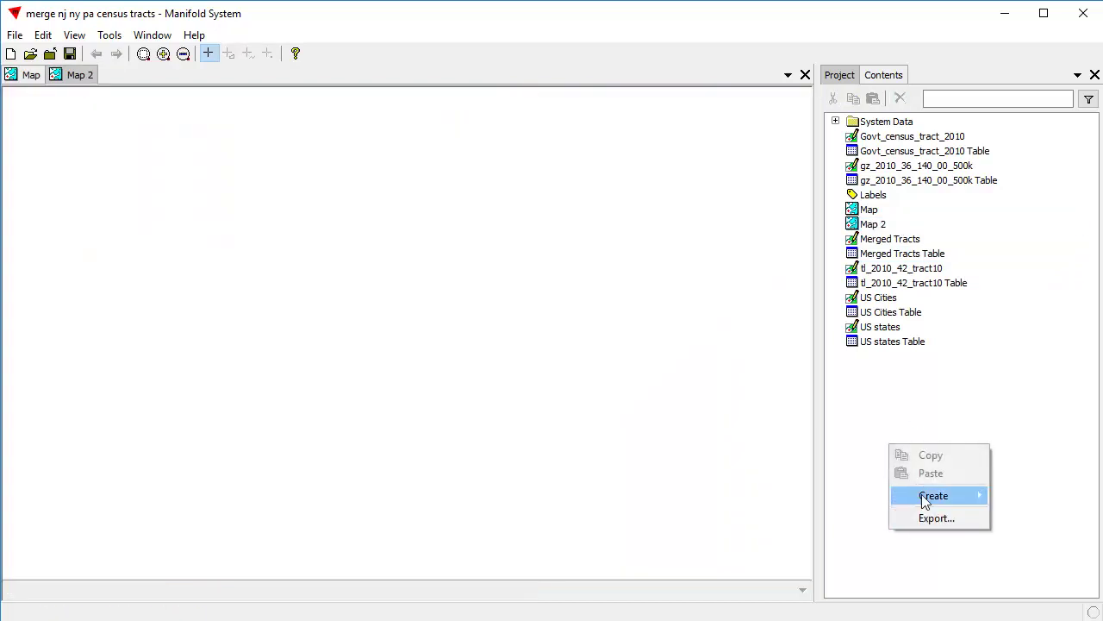
mouse_move(924, 497)
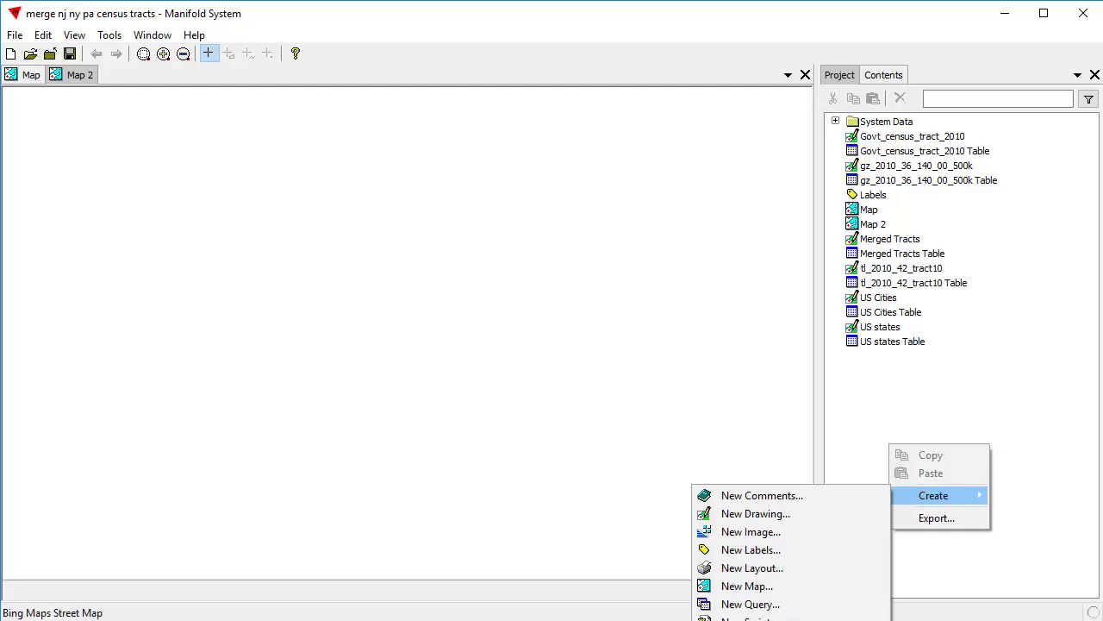
key("Return")
left_click(836, 122)
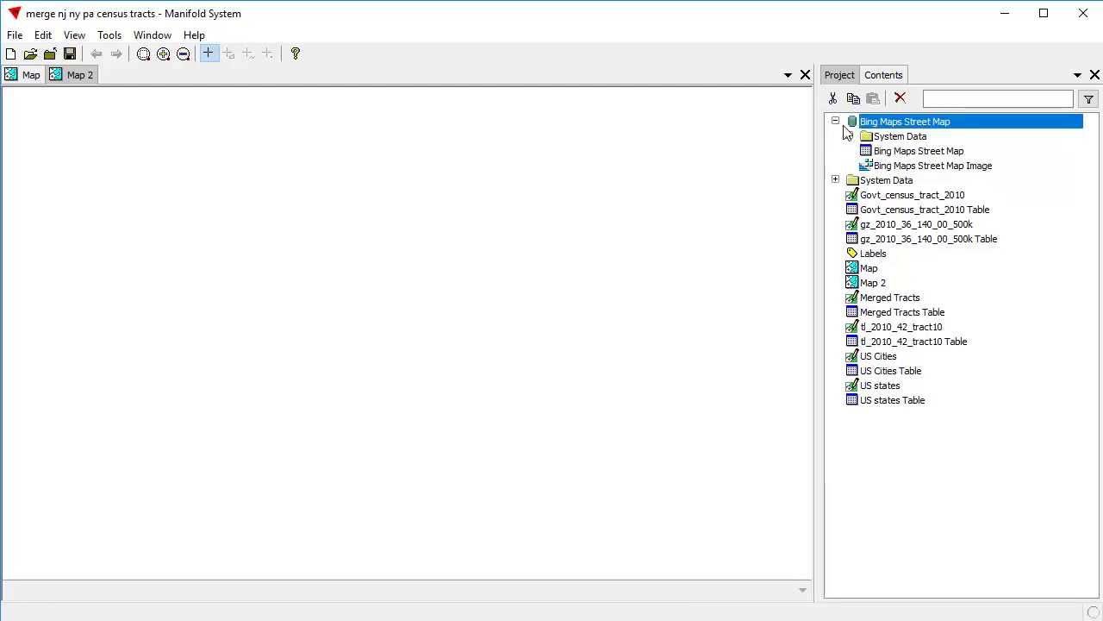
left_click_drag(911, 168, 285, 280)
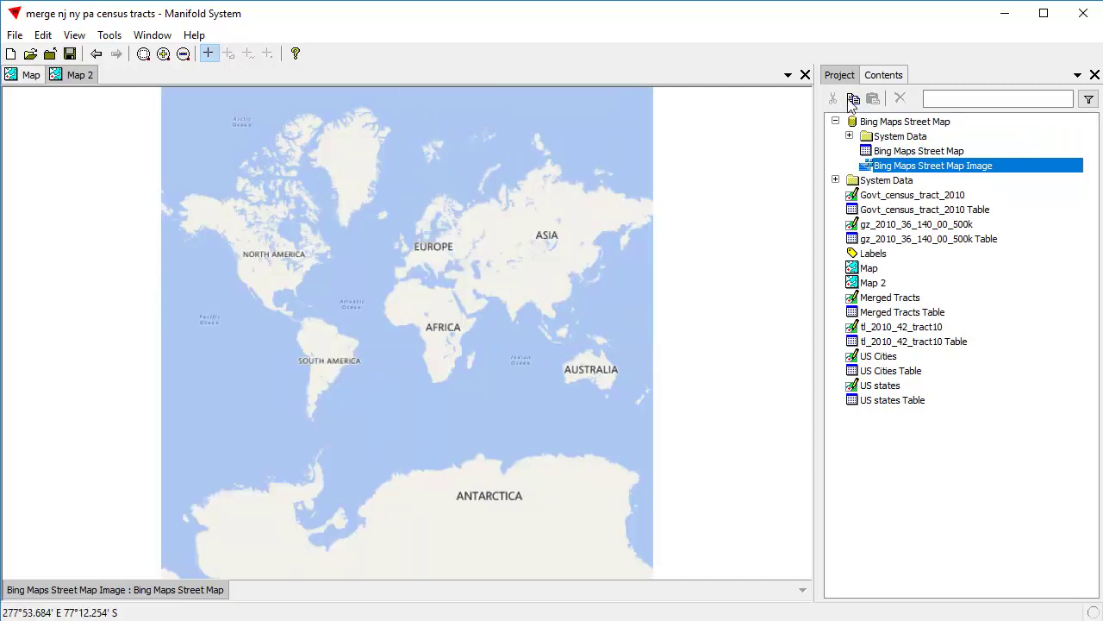
Step: Add Merged Tracts over the basemap, zoom to its extent, and select a tract
left_click(901, 299)
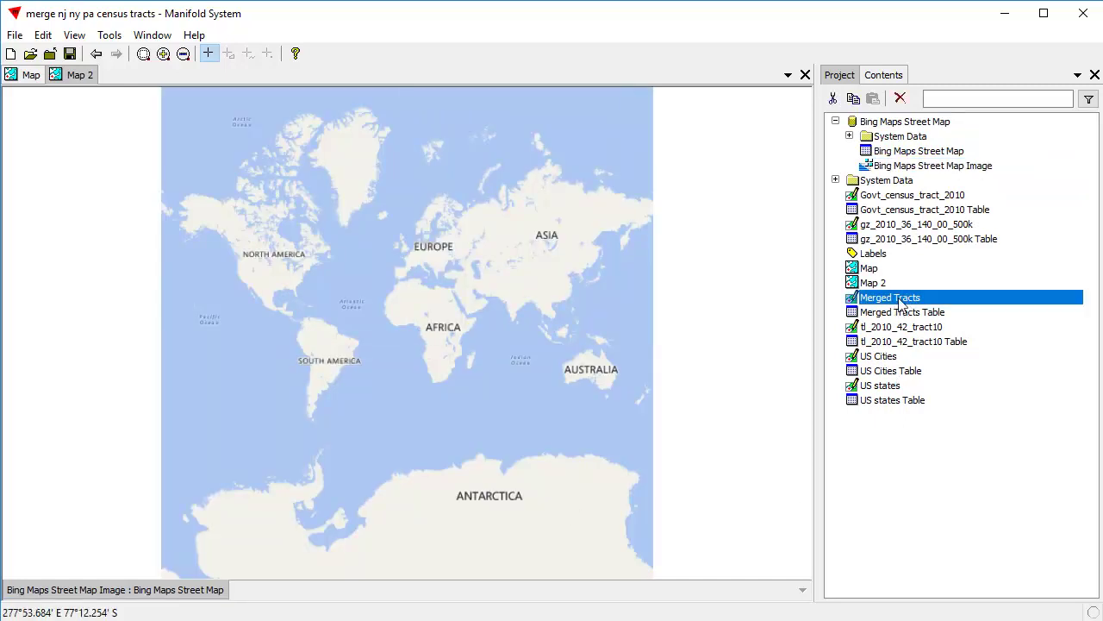
left_click_drag(303, 293, 303, 293)
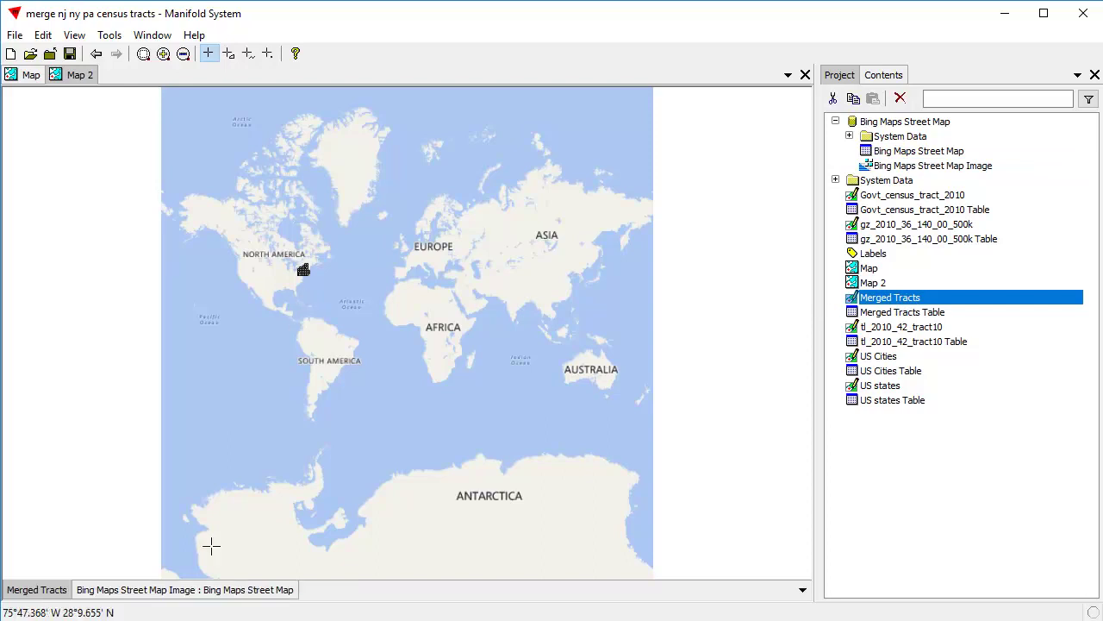
double_click(36, 590)
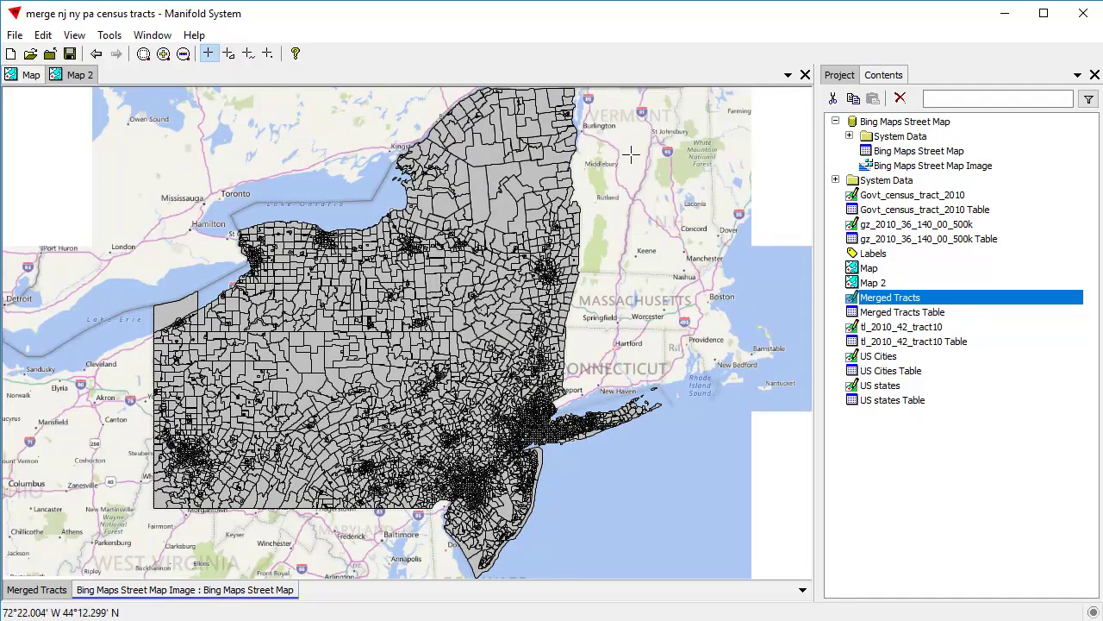
left_click_drag(197, 406, 789, 560)
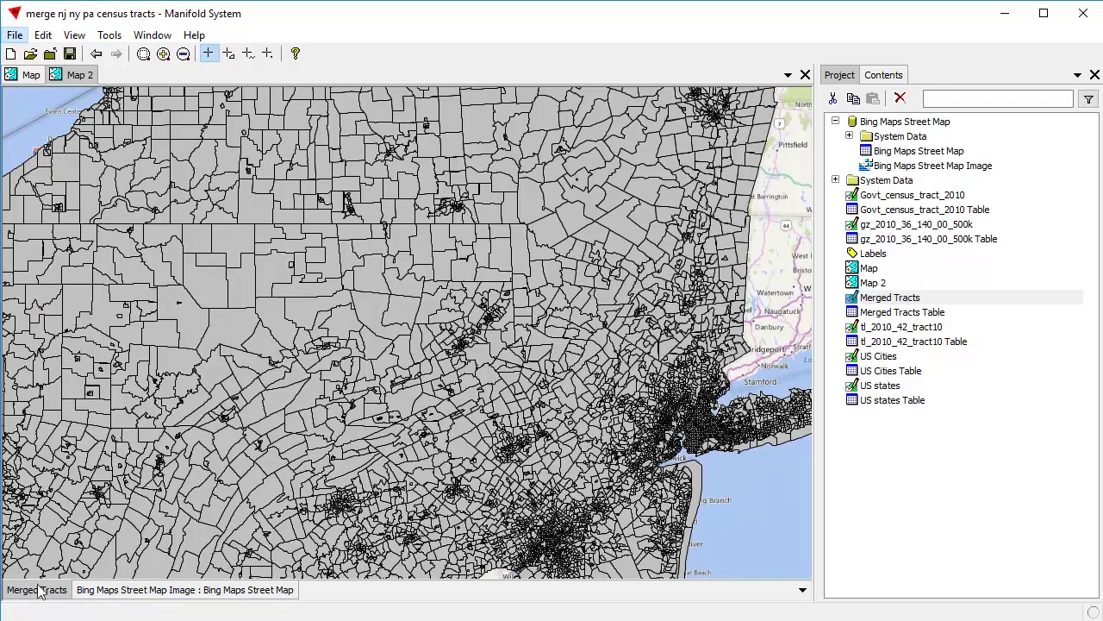
left_click(399, 309)
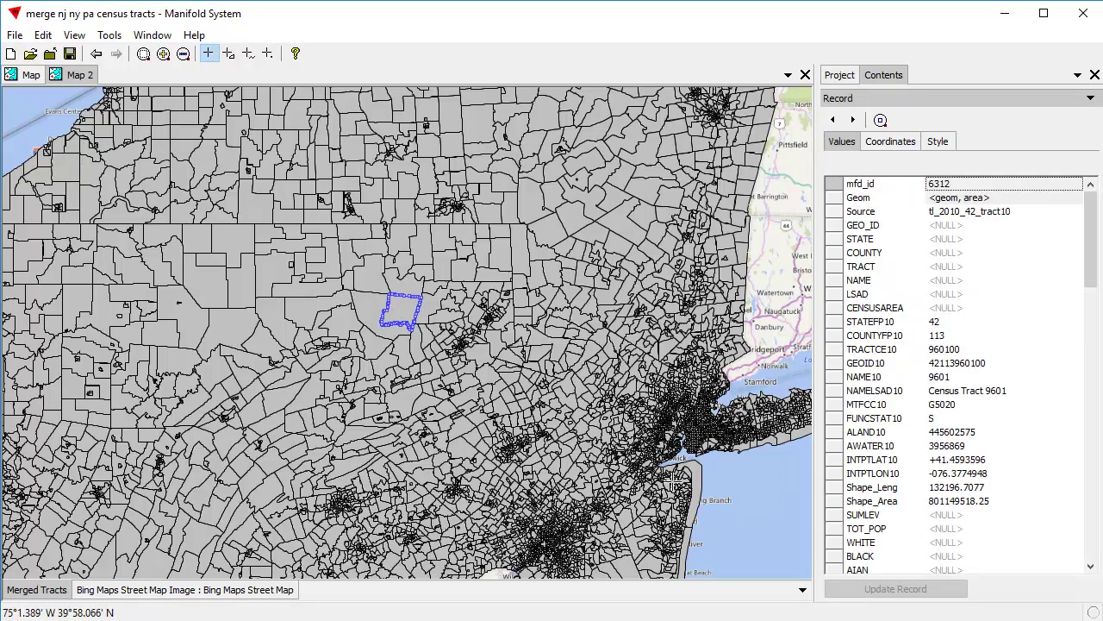
Step: Check New Jersey and New York tract records, then show the project component list
left_click(624, 569)
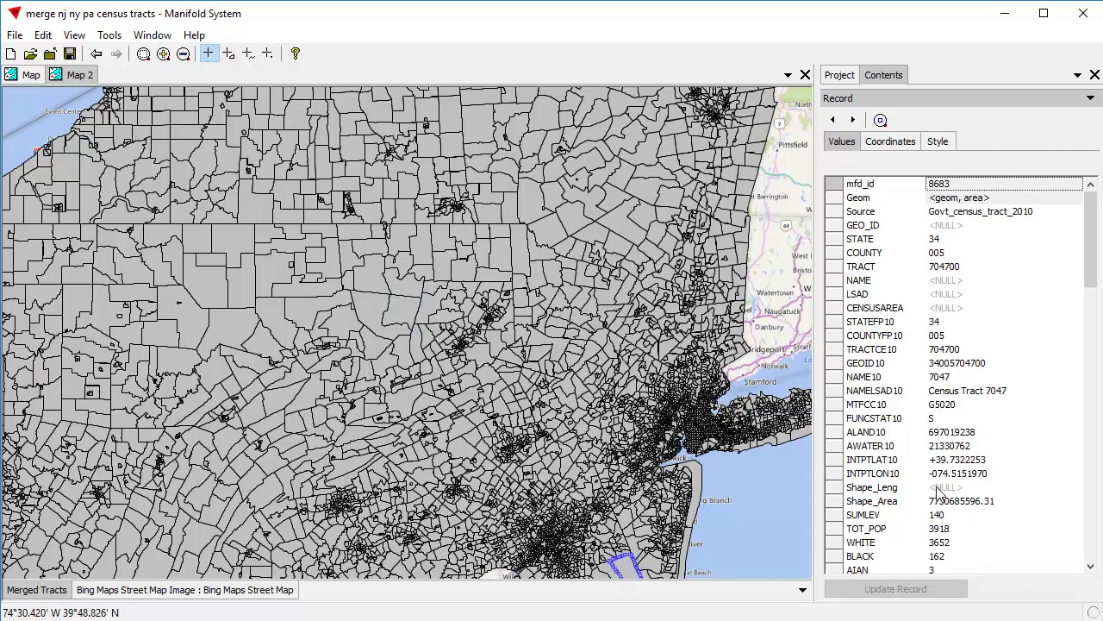
left_click(453, 114)
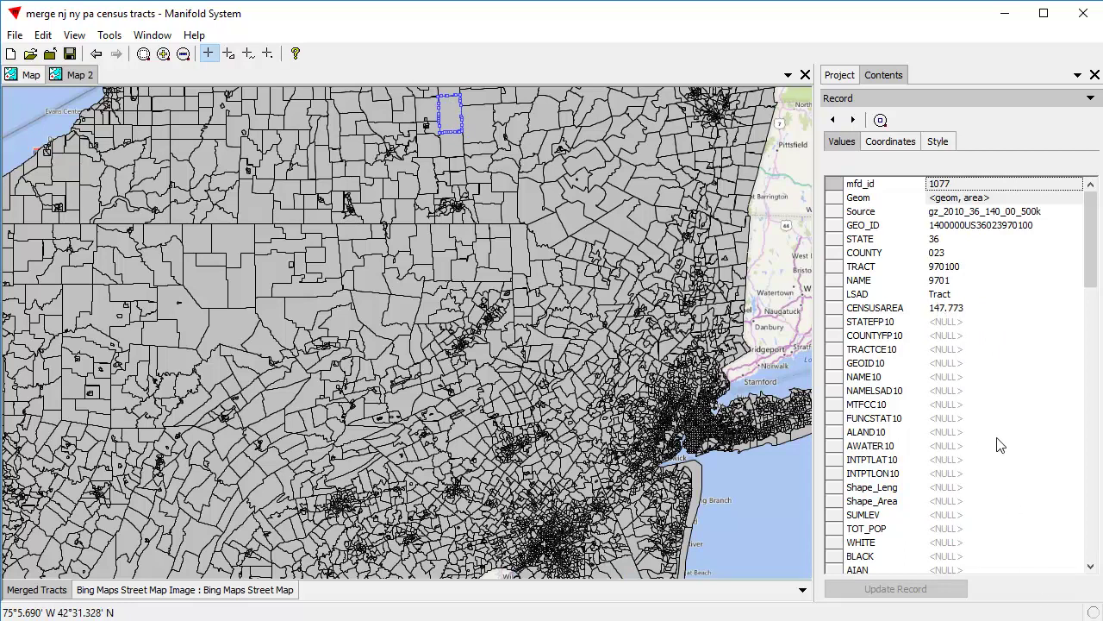
left_click_drag(1101, 234, 1101, 293)
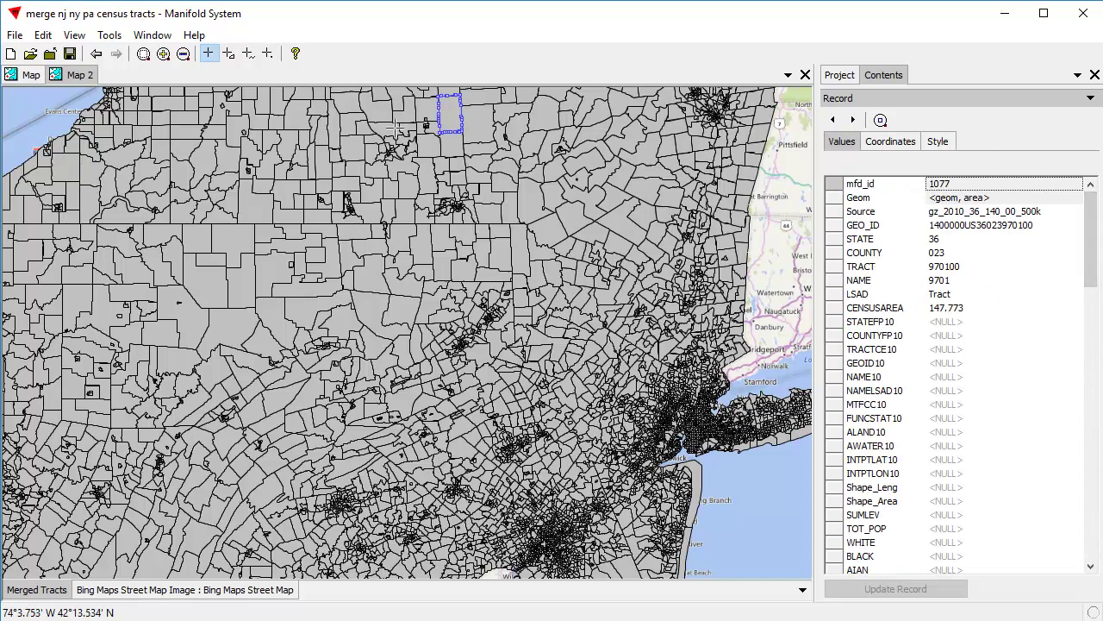
left_click(840, 76)
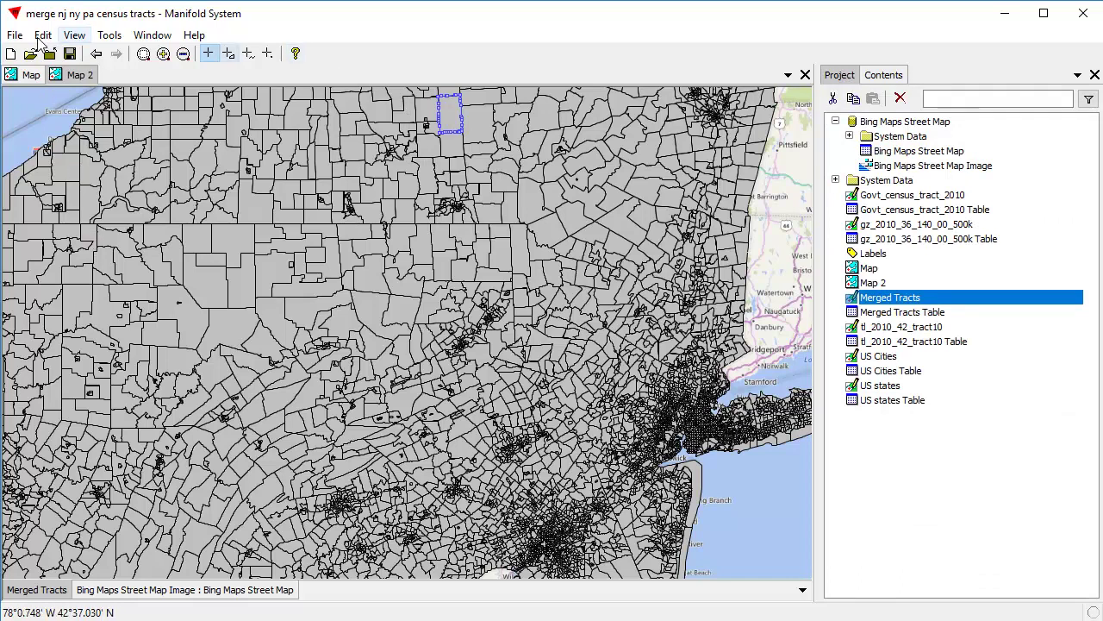
Step: Open Merged Tracts Table, widen its Source column, scroll the rows, and return to Map 2
left_click(87, 77)
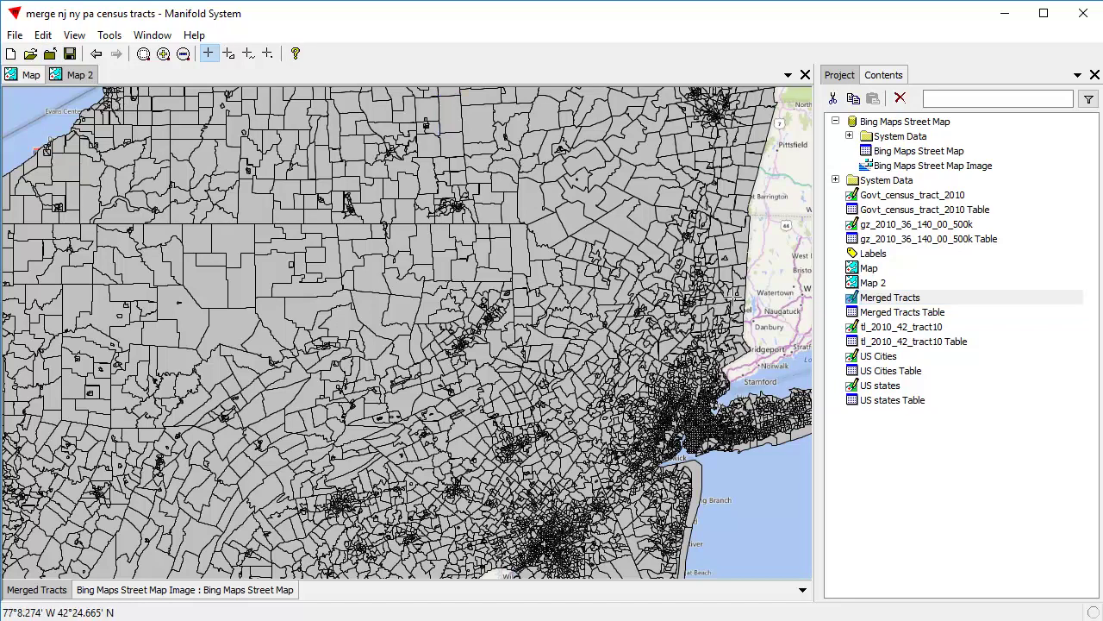
double_click(905, 313)
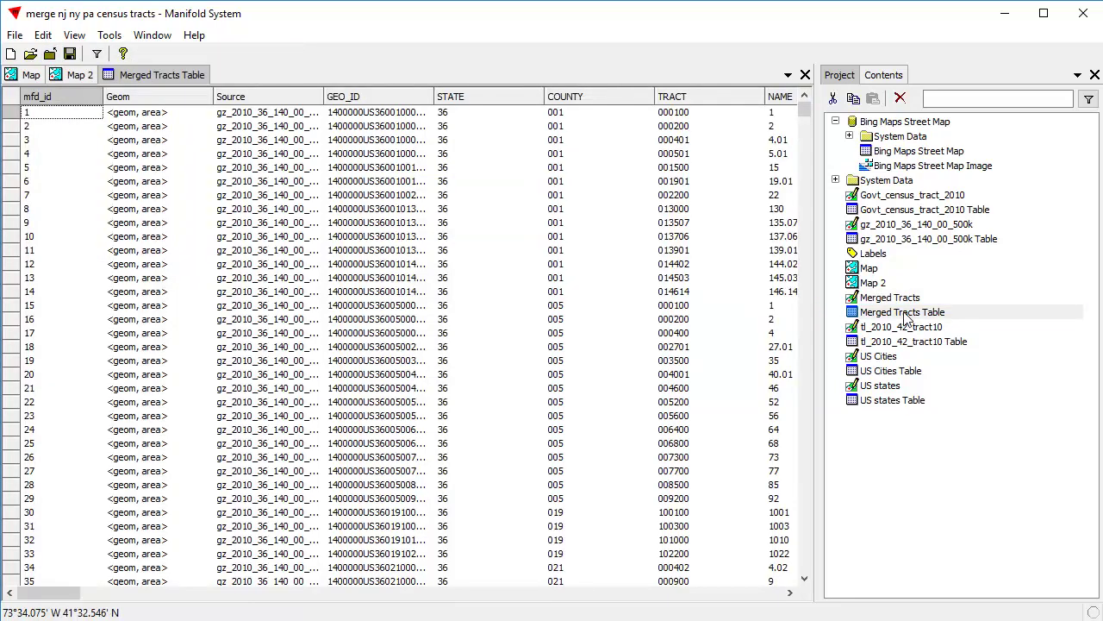
left_click_drag(69, 595, 4, 586)
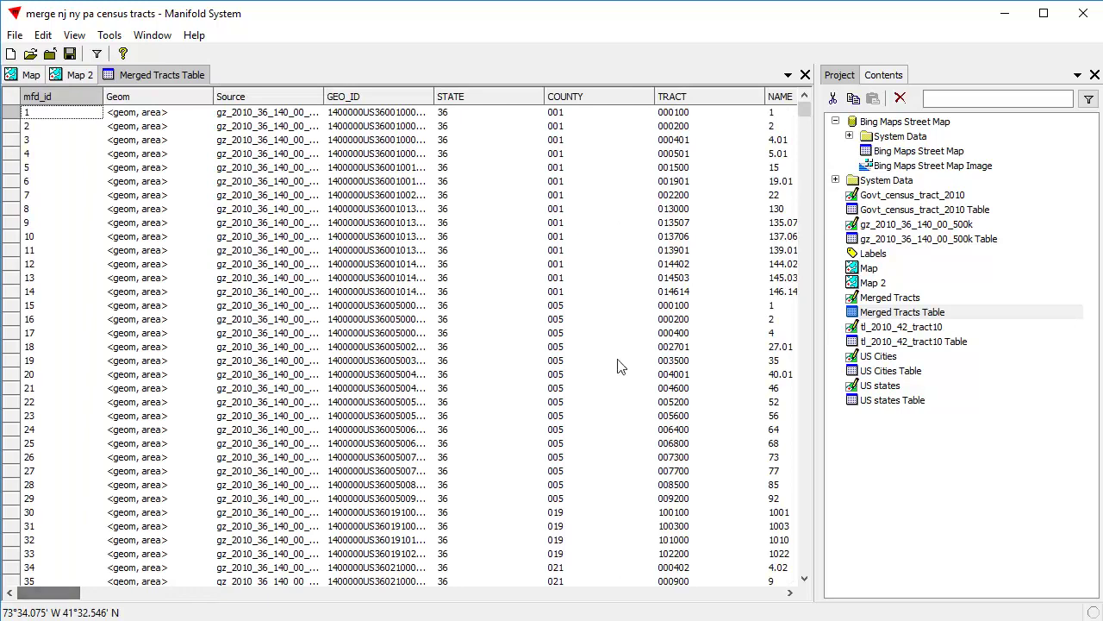
left_click_drag(325, 92, 489, 92)
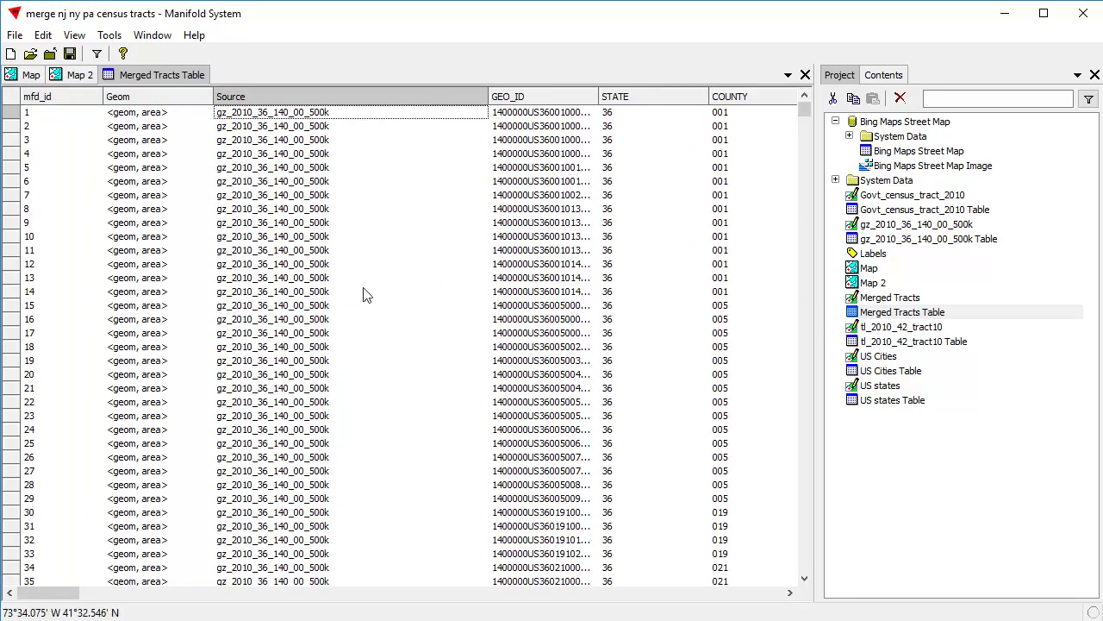
scroll(337, 129, "down", 20)
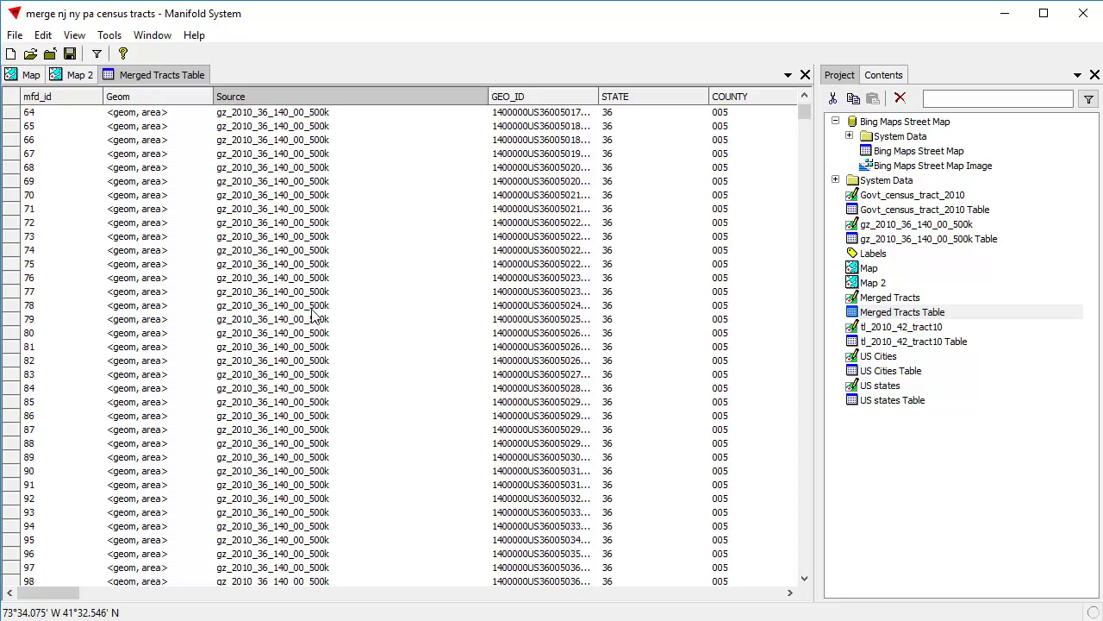
scroll(312, 357, "down", 8)
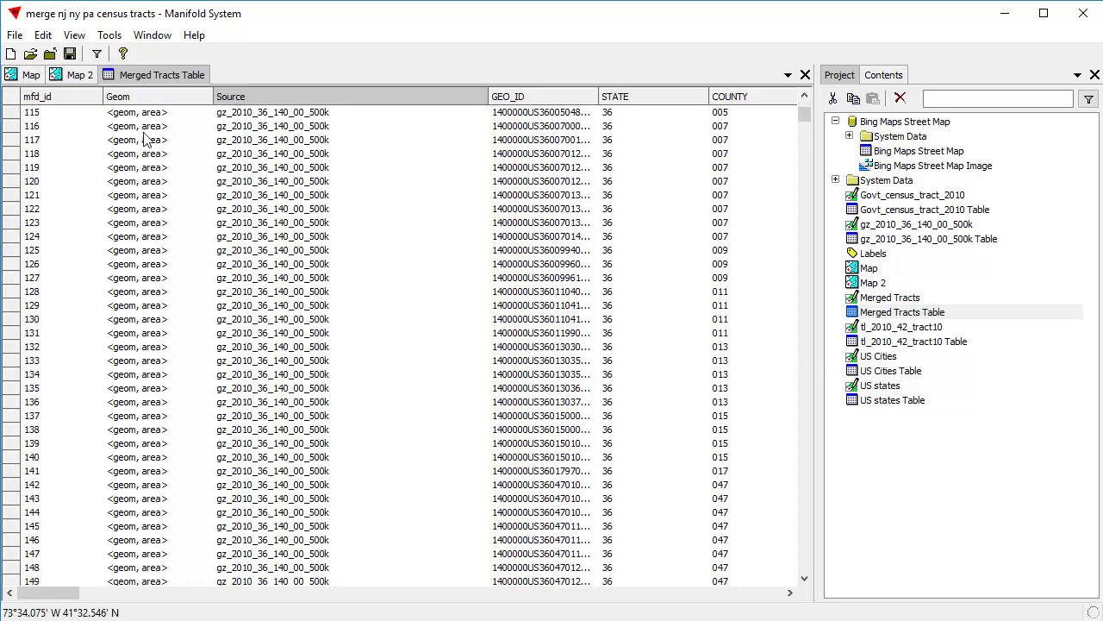
left_click(78, 75)
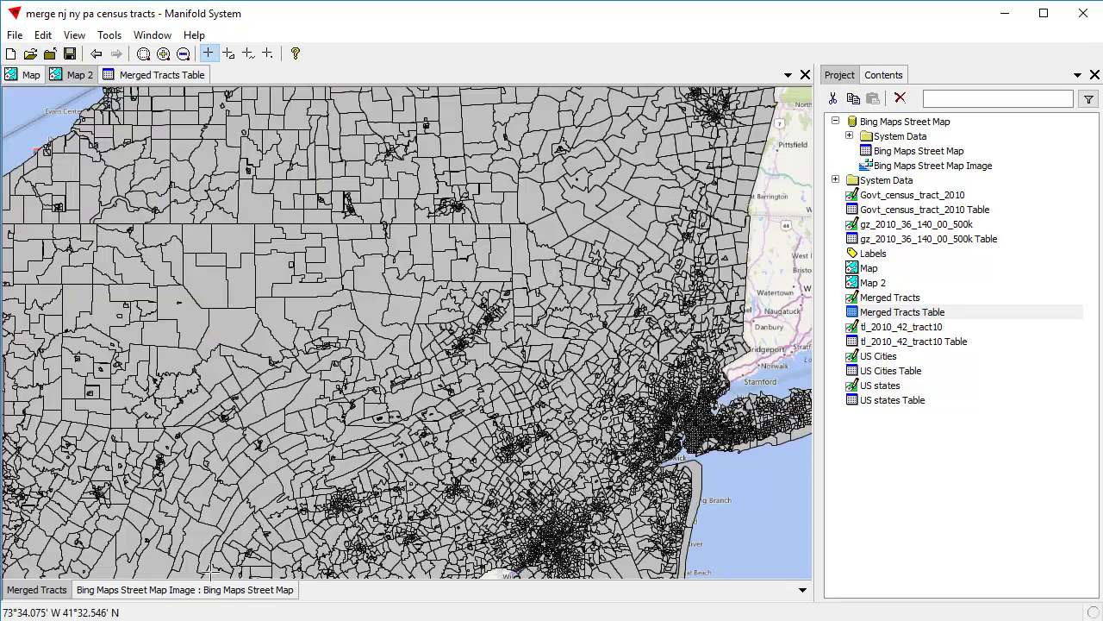
Step: In Contents > Style, theme the Merged Tracts area fill by the Source field
left_click(882, 75)
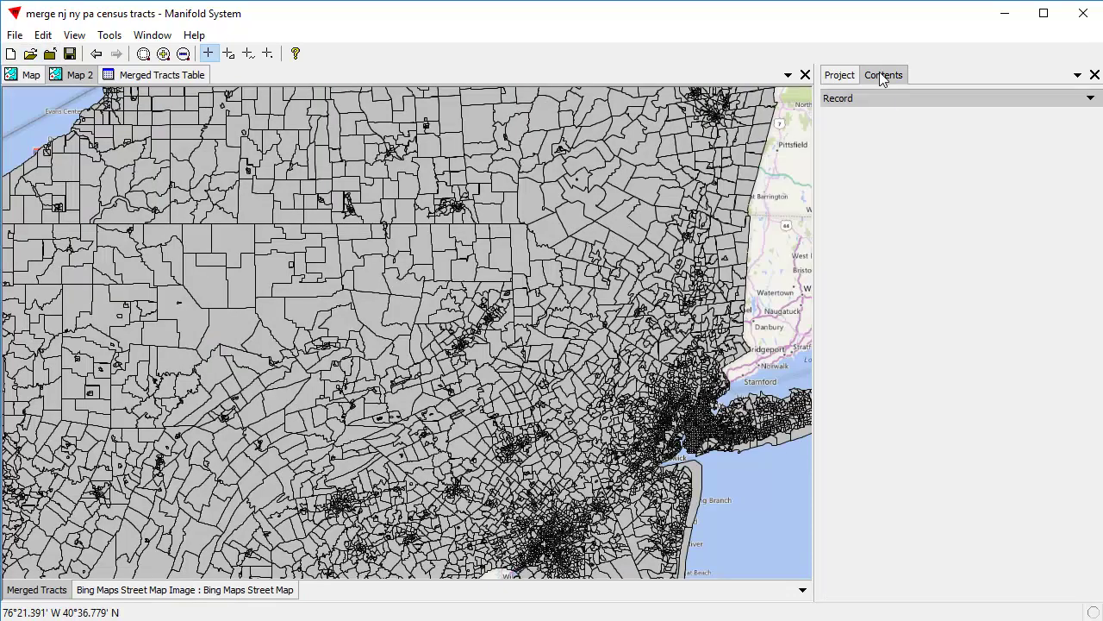
left_click(883, 98)
left_click(892, 189)
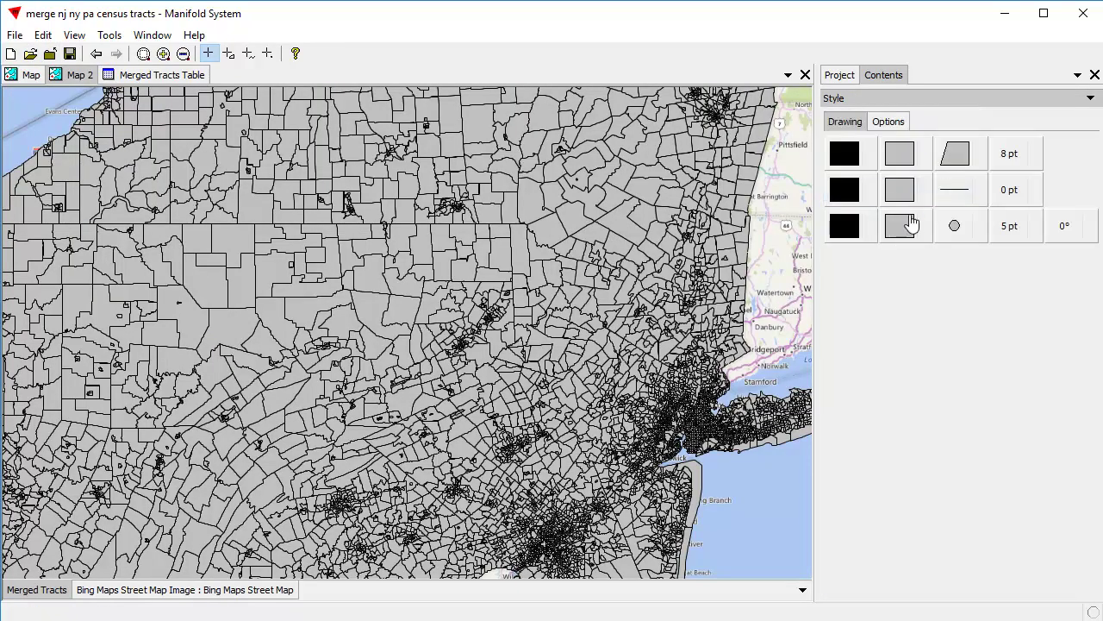
left_click(915, 155)
left_click(1091, 260)
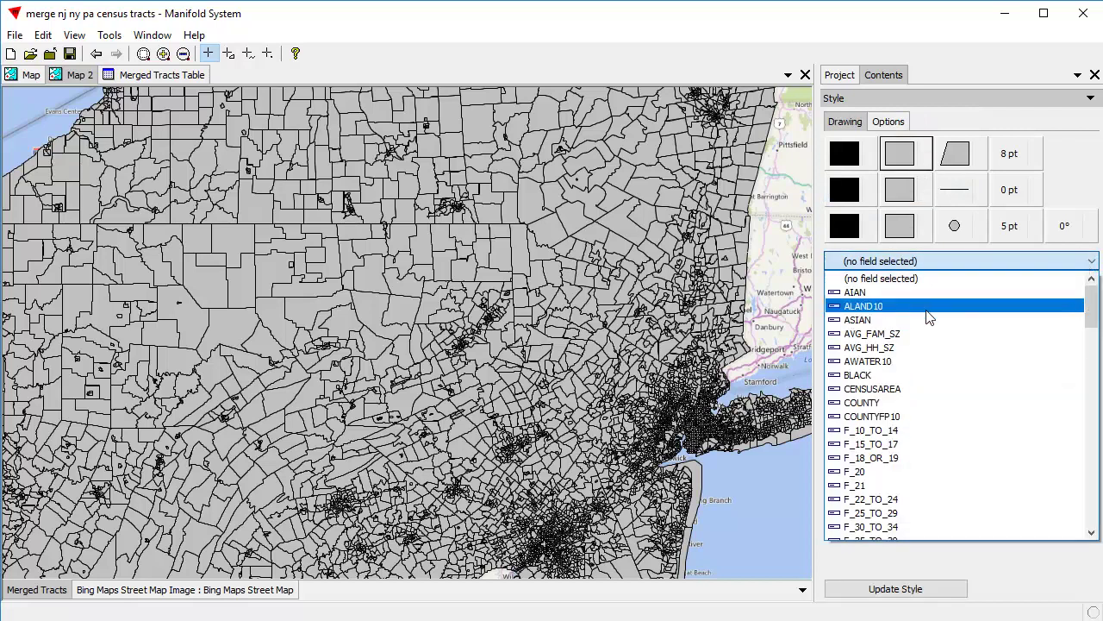
left_click_drag(1098, 320, 1100, 508)
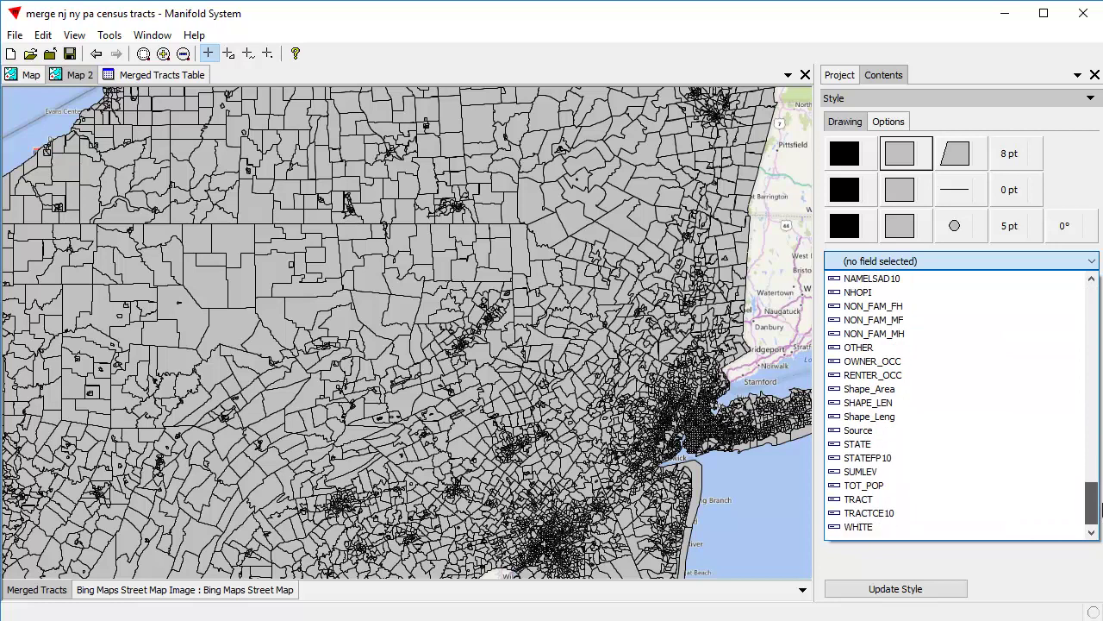
left_click(911, 431)
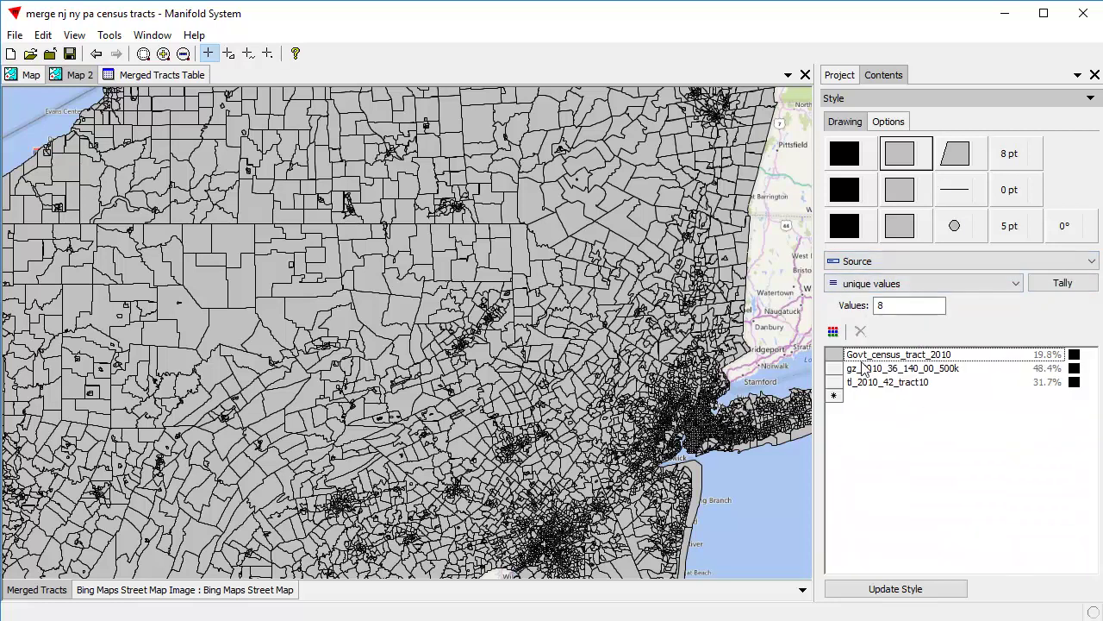
Step: Apply the Color Brewer CB Accent palette and update the style
left_click(833, 333)
mouse_move(870, 374)
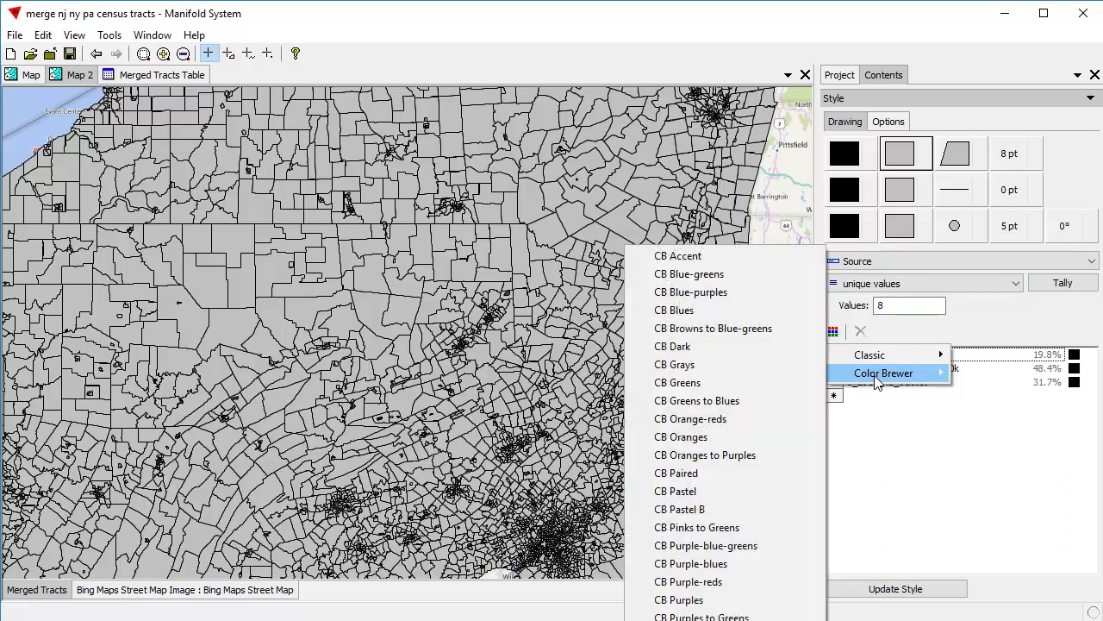
left_click(706, 257)
left_click(931, 590)
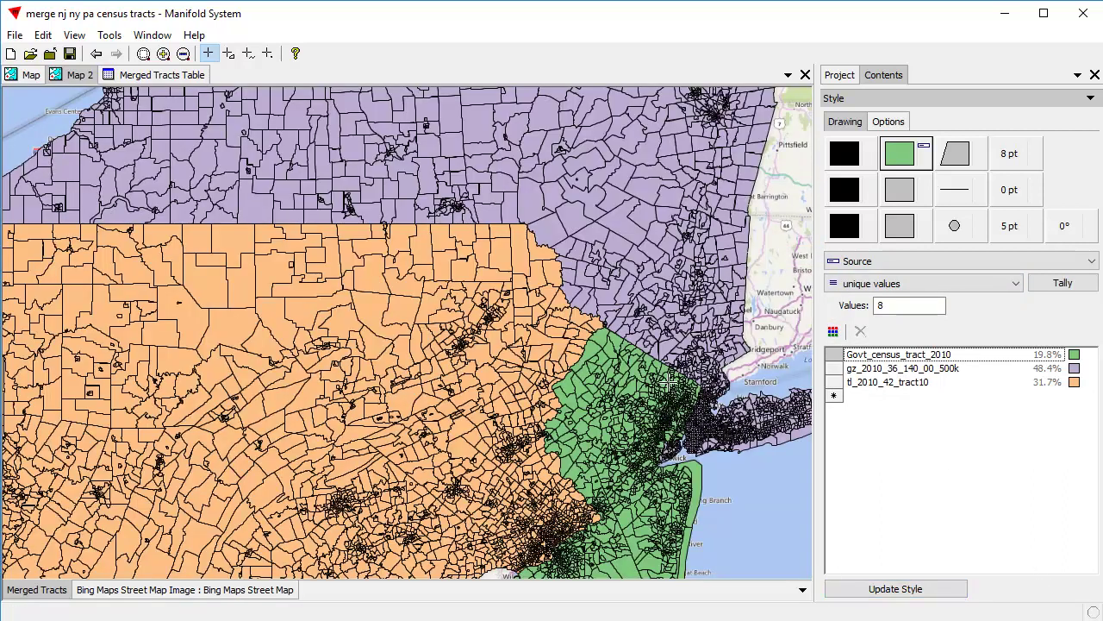
scroll(556, 234, "down", 1)
scroll(556, 234, "down", 1)
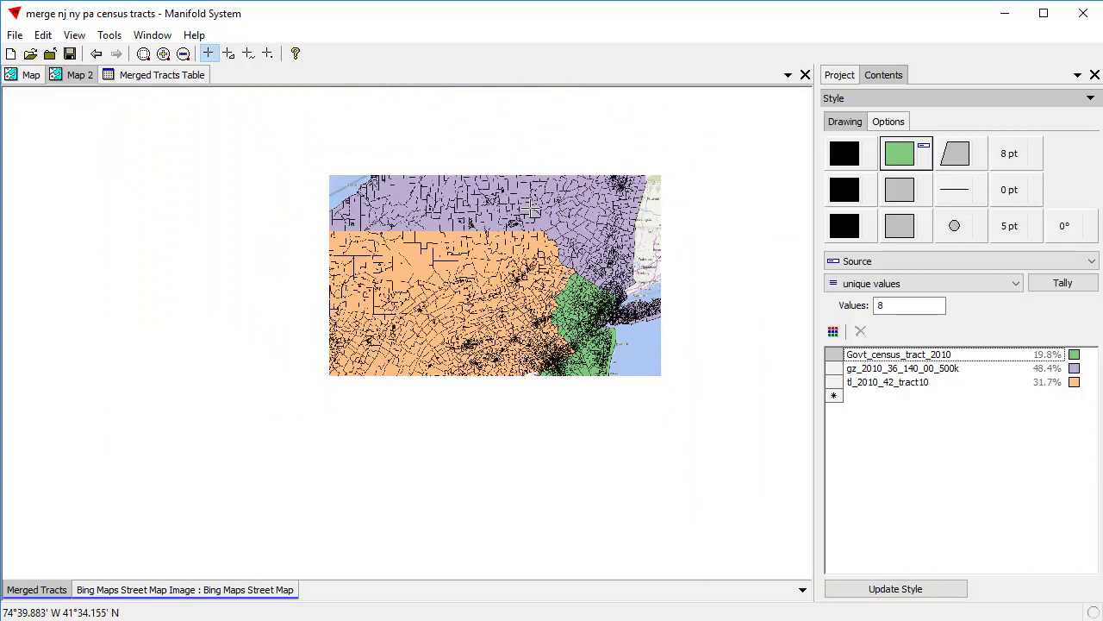
Step: Pan Map 2 to frame New York, Pennsylvania and New Jersey over the Bing street map
left_click_drag(589, 214, 549, 314)
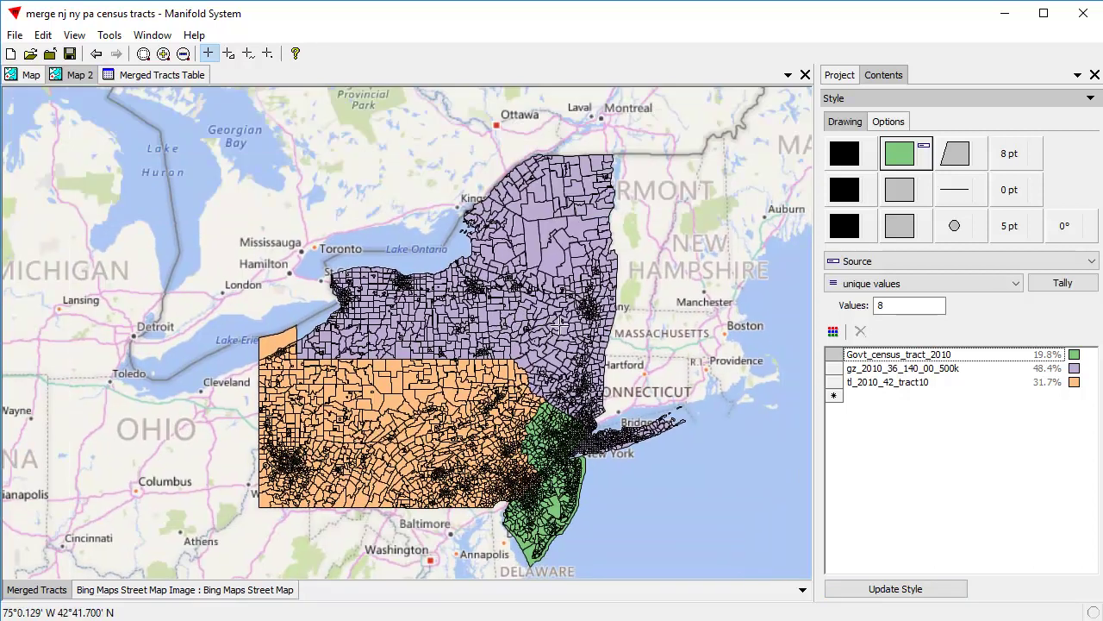